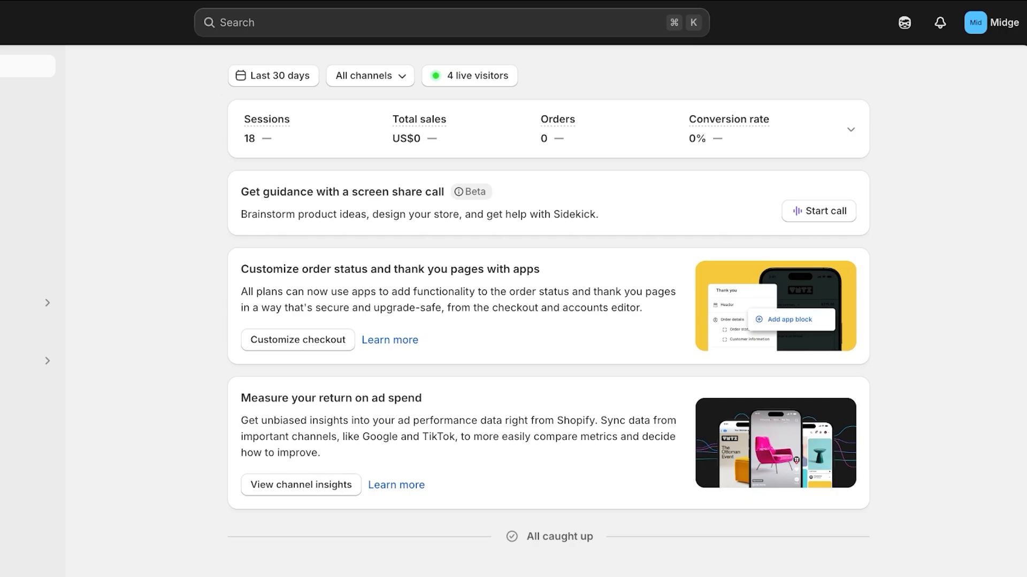
# Step: Open the Yellow Ruffle Set product, review its details and size variants, check which further options can be added, and return to Home
pyautogui.click(56, 111)
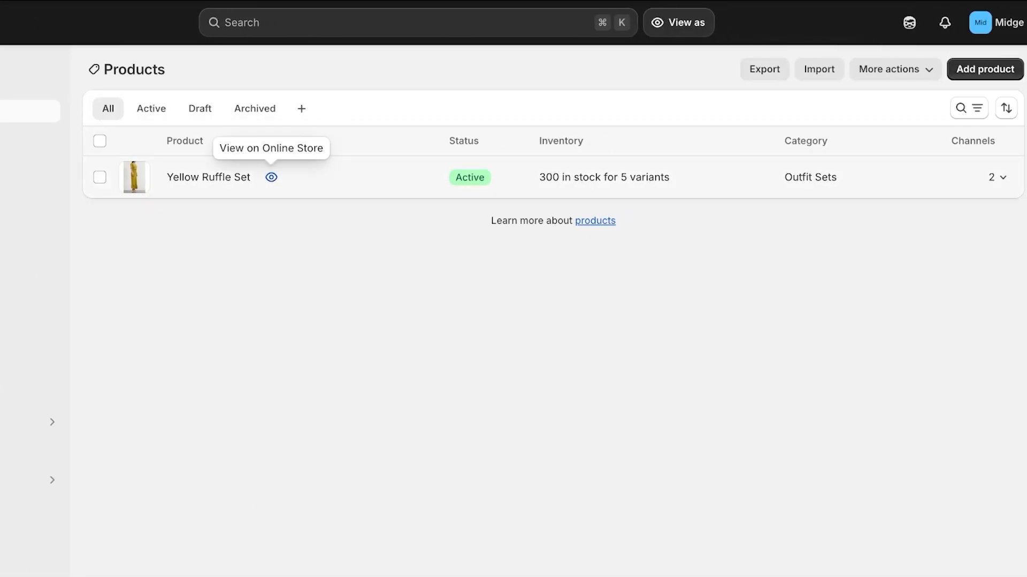
pyautogui.click(233, 179)
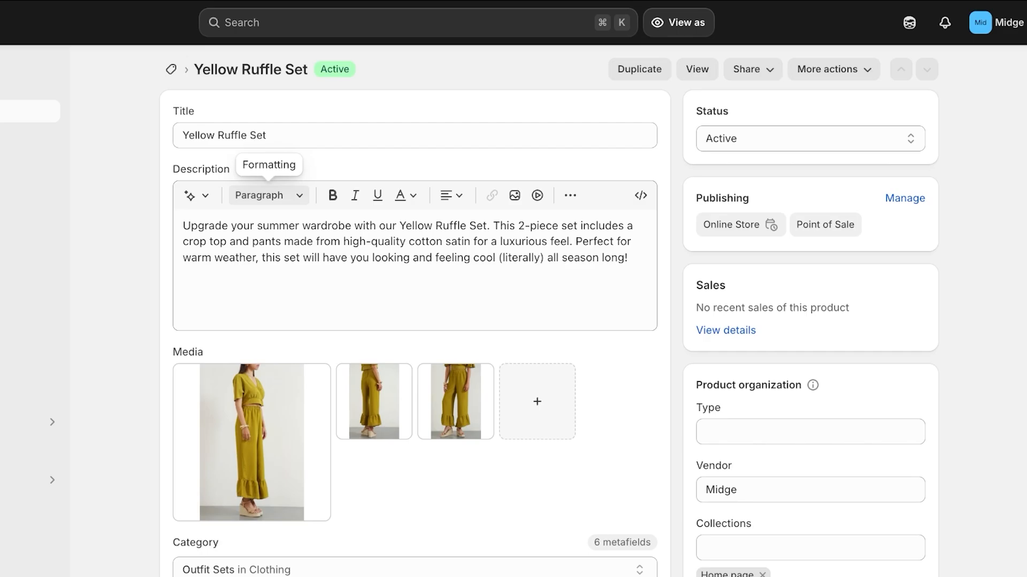
pyautogui.scroll(-2, 415, 289)
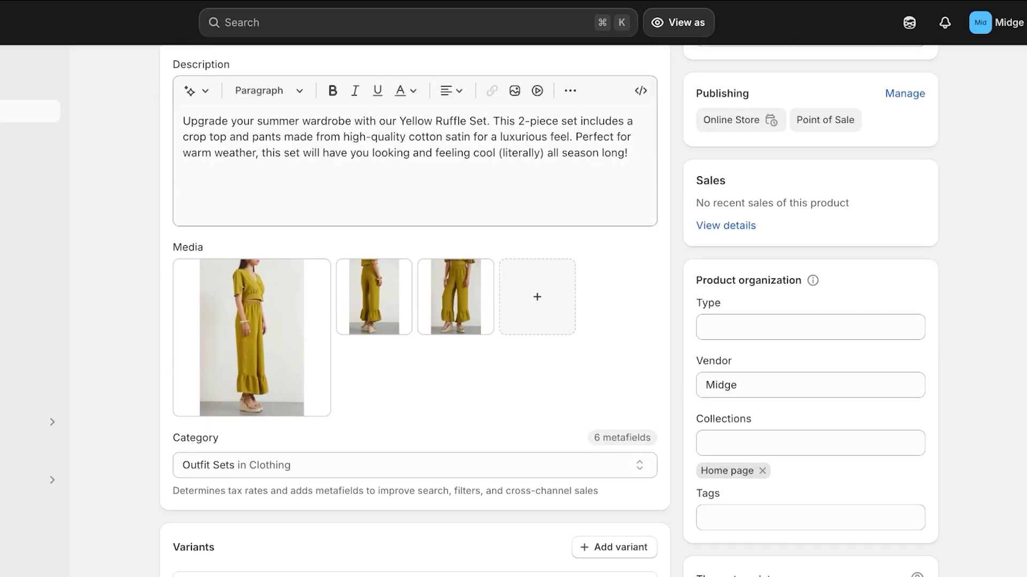
pyautogui.scroll(-10, 415, 342)
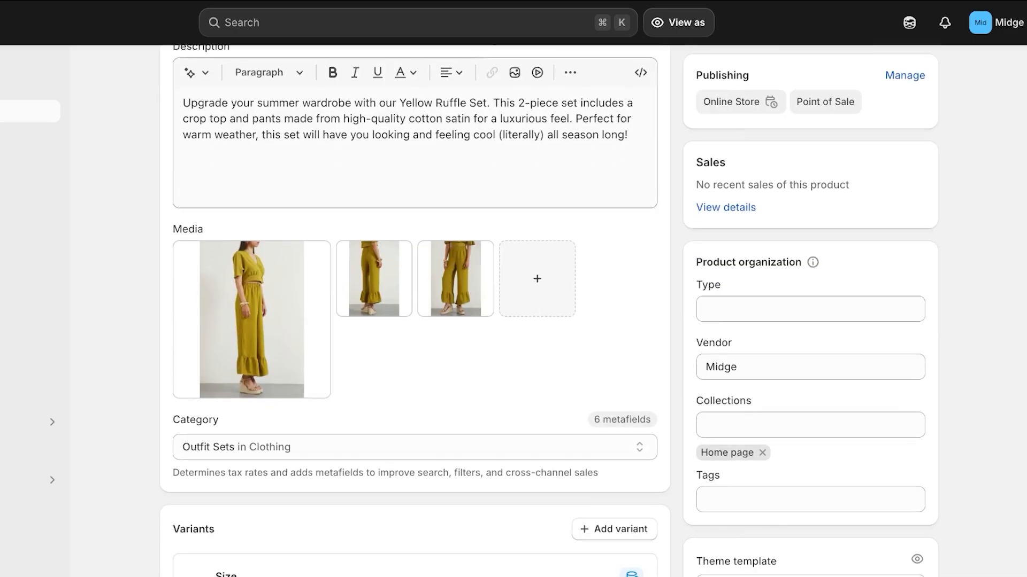
pyautogui.scroll(-1, 415, 310)
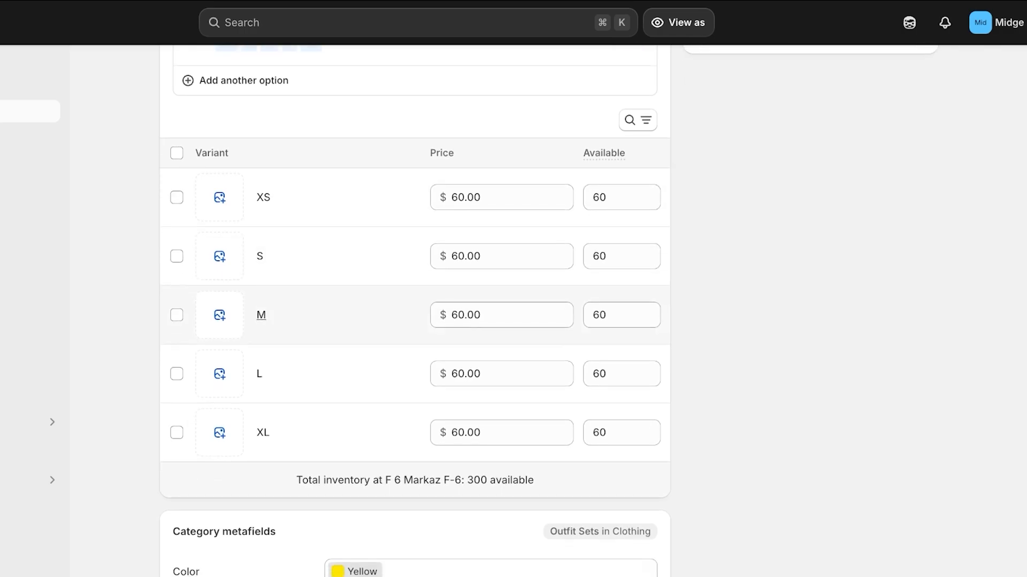
pyautogui.scroll(3, 415, 311)
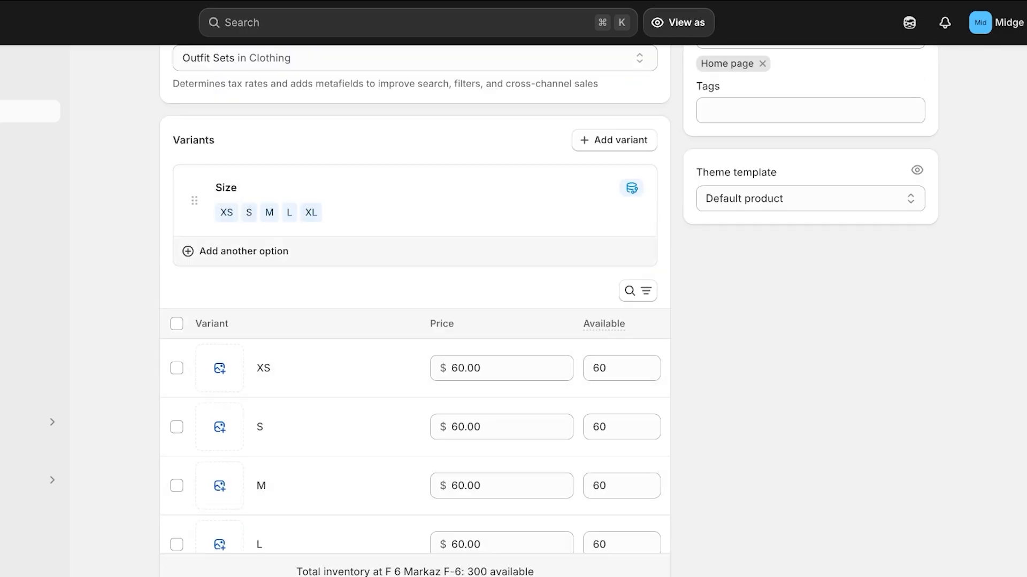
pyautogui.click(243, 252)
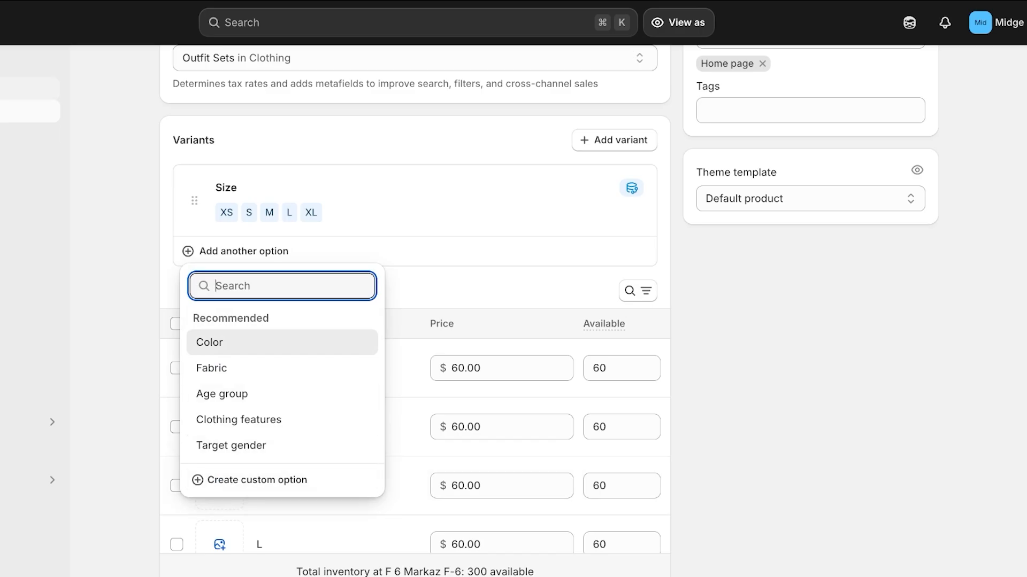
pyautogui.click(16, 66)
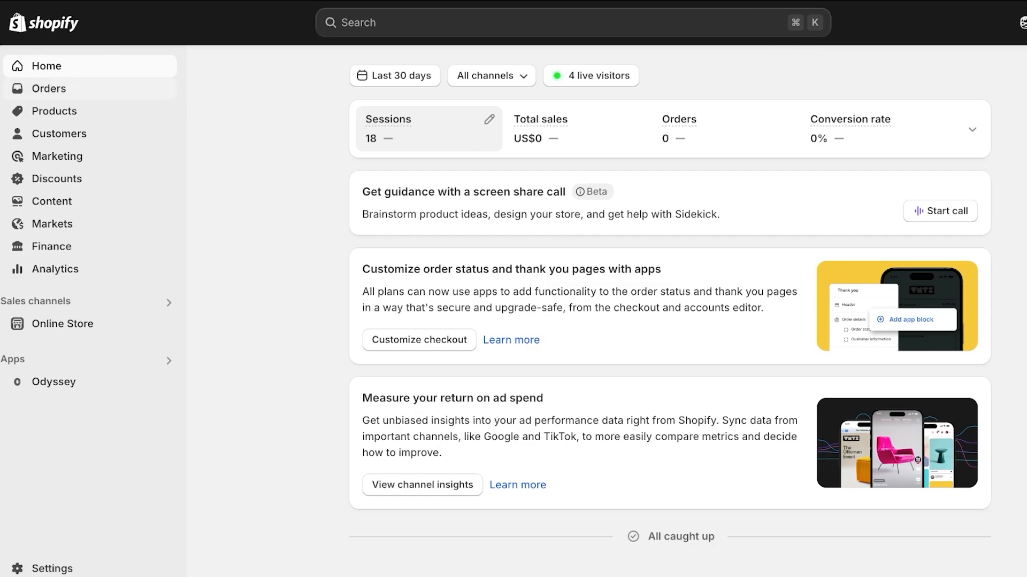
# Step: Start a new product and title it "Liquid Lip Seal Lipstick"
pyautogui.click(54, 111)
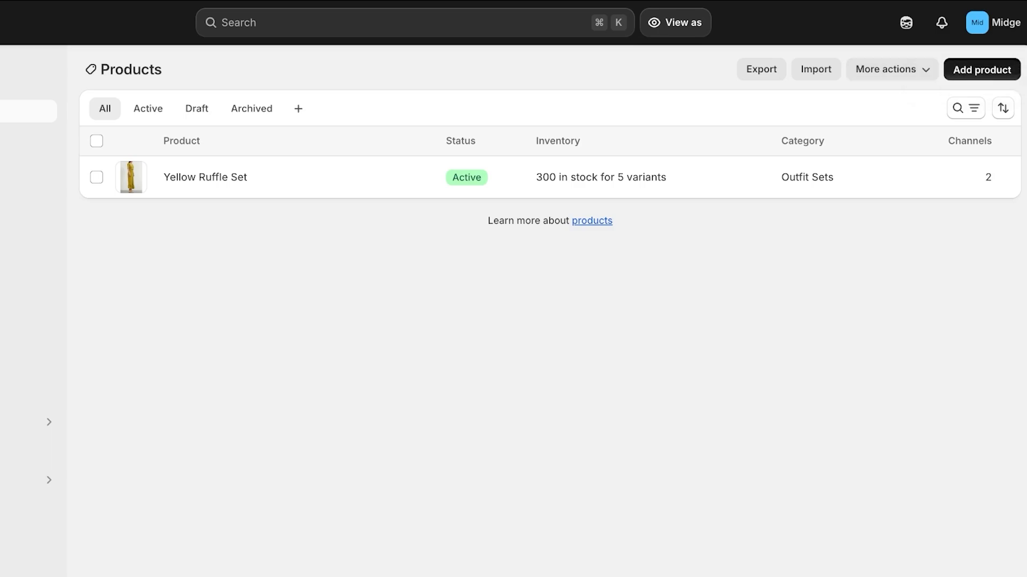
pyautogui.click(982, 69)
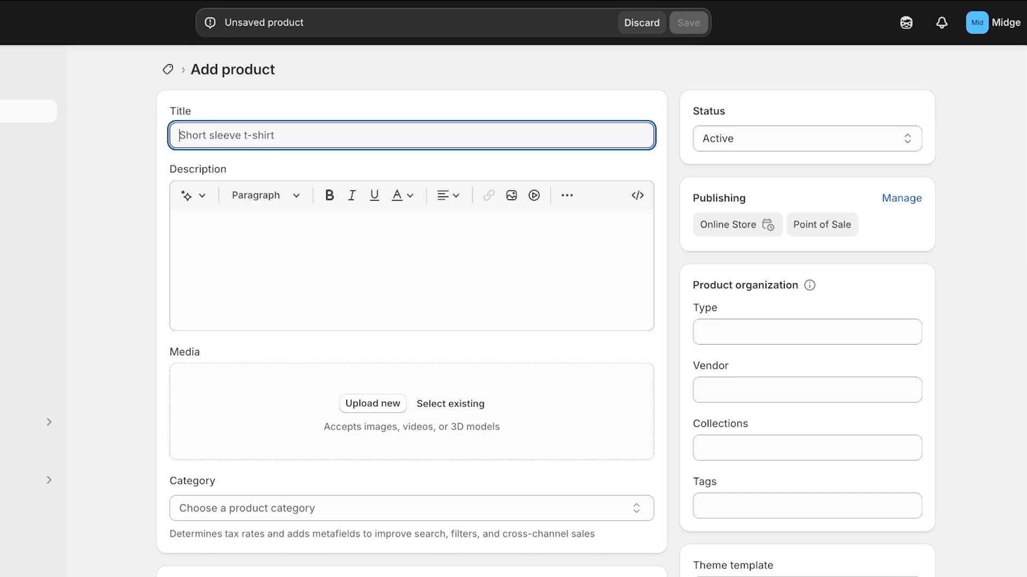
pyautogui.write('Liq')
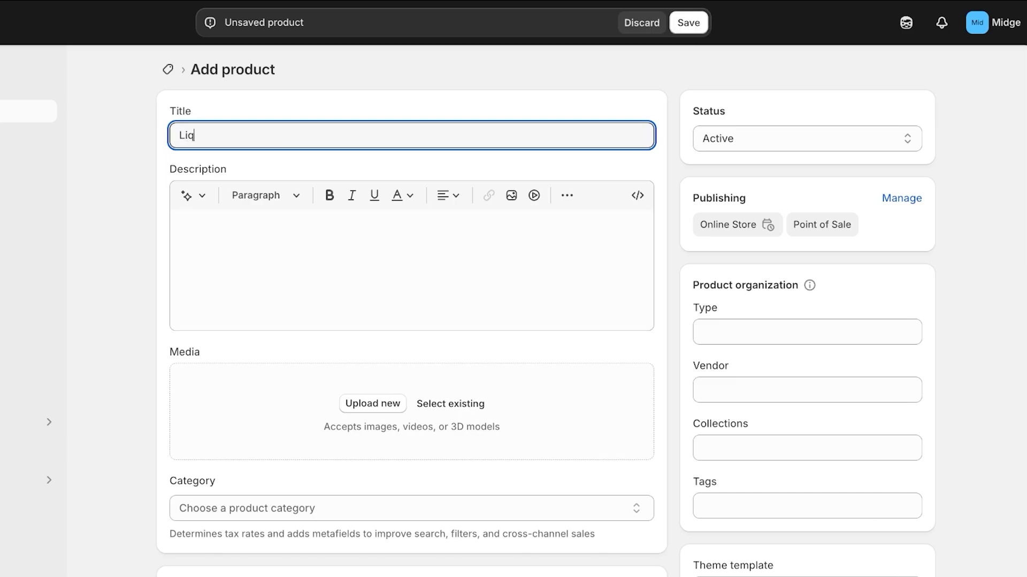
pyautogui.write('uid Lip Seal Lipstick')
# Step: Enter "A long lasting liquid lipstick that stays put upto 9hours. with excellent color payoff and moisturizing effect" as the description generator's keywords
pyautogui.click(180, 225)
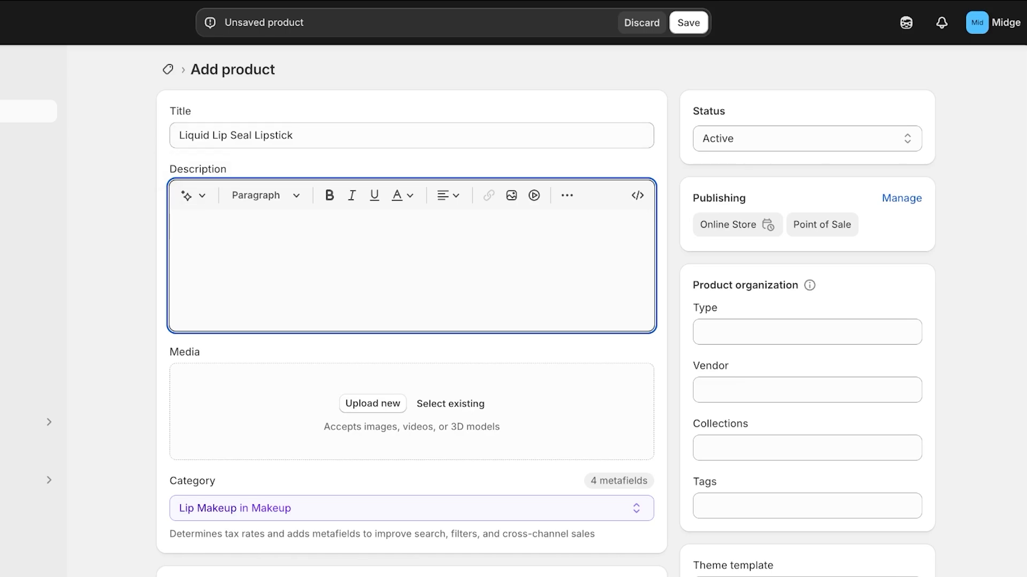
pyautogui.click(194, 195)
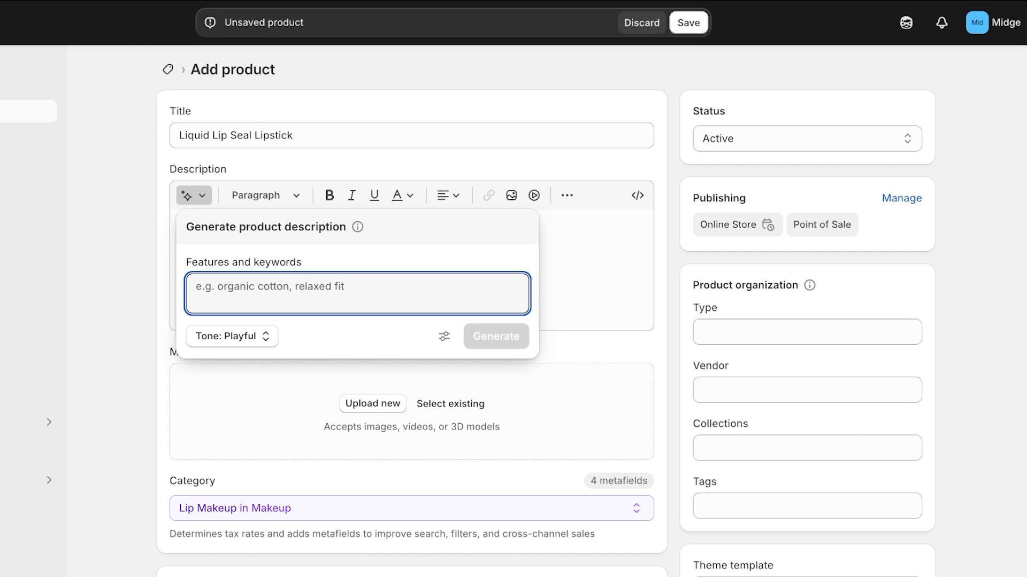
pyautogui.click(232, 337)
pyautogui.click(265, 295)
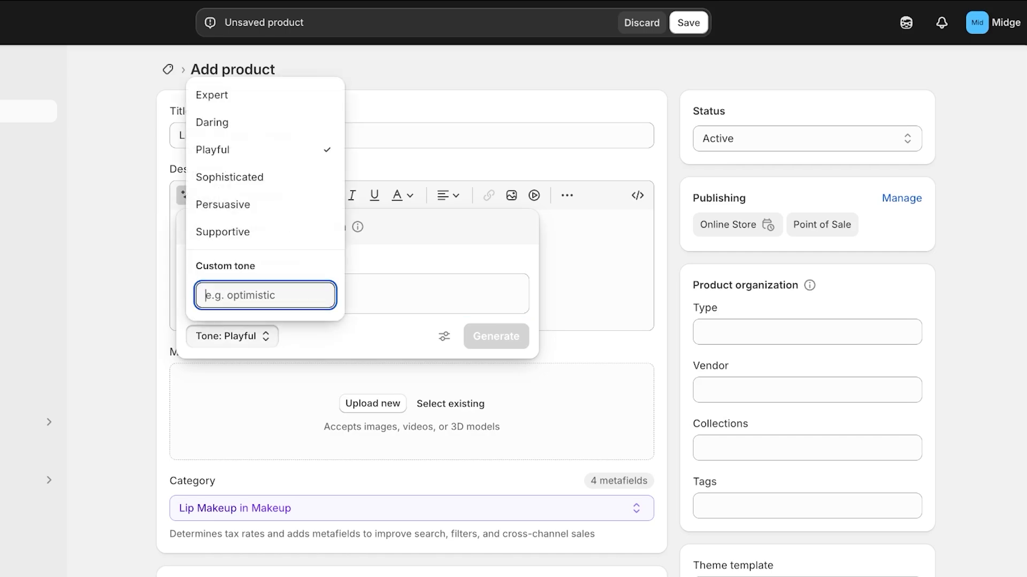
pyautogui.click(436, 293)
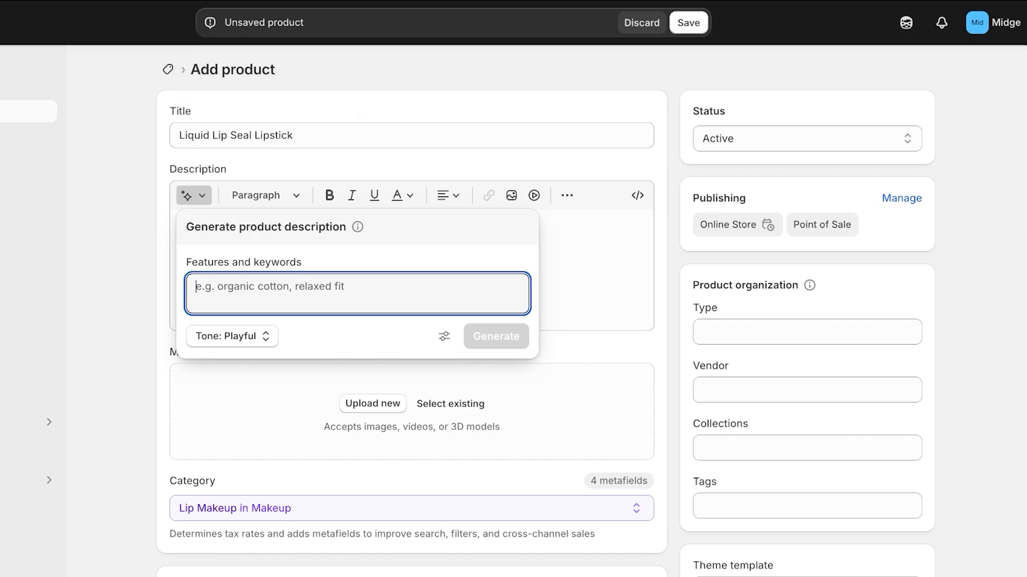
pyautogui.write('A long')
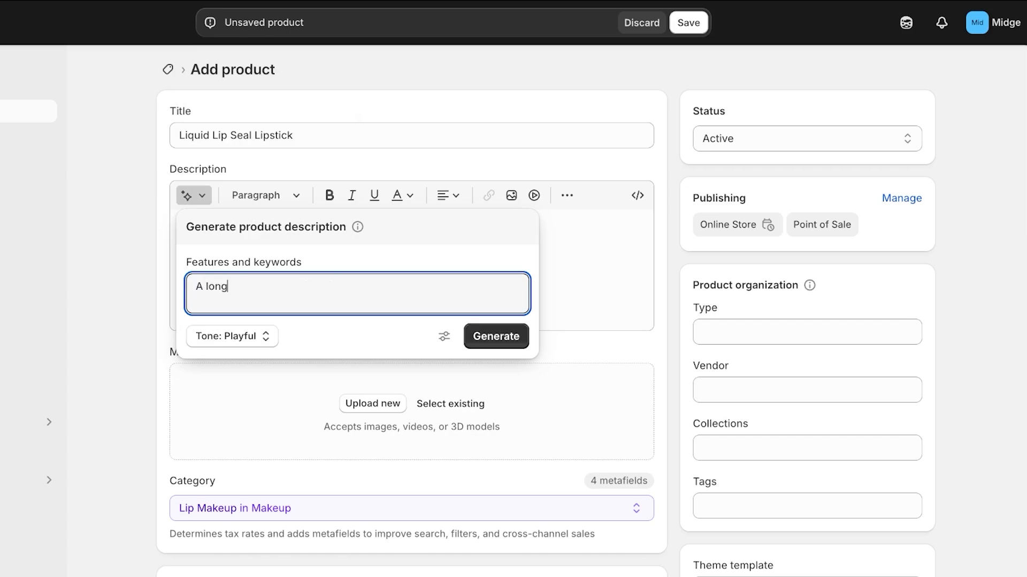
pyautogui.write(' lasting liquid lipstick a')
pyautogui.press('BackSpace')
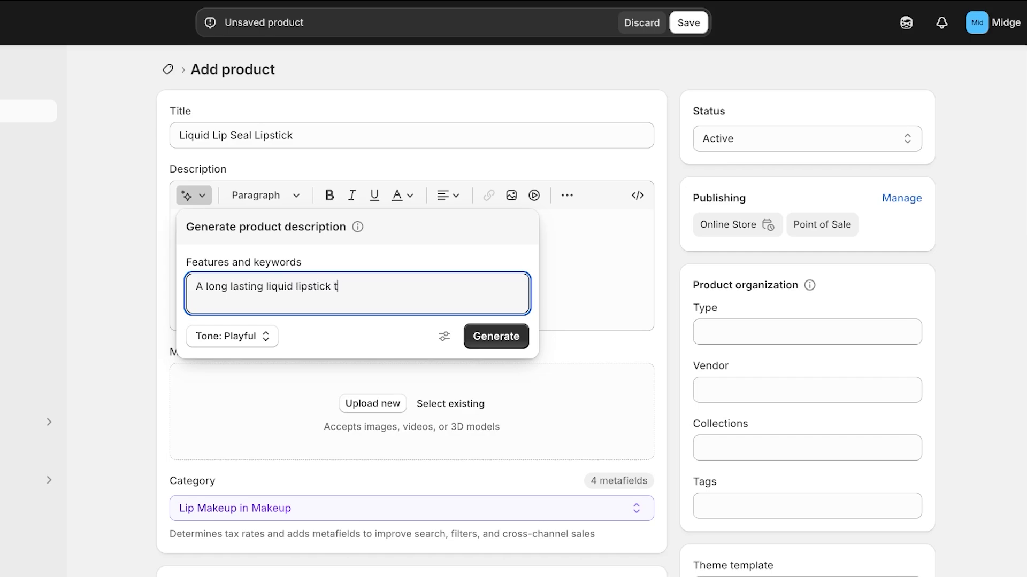
pyautogui.write('that stays put upto 9hours. ')
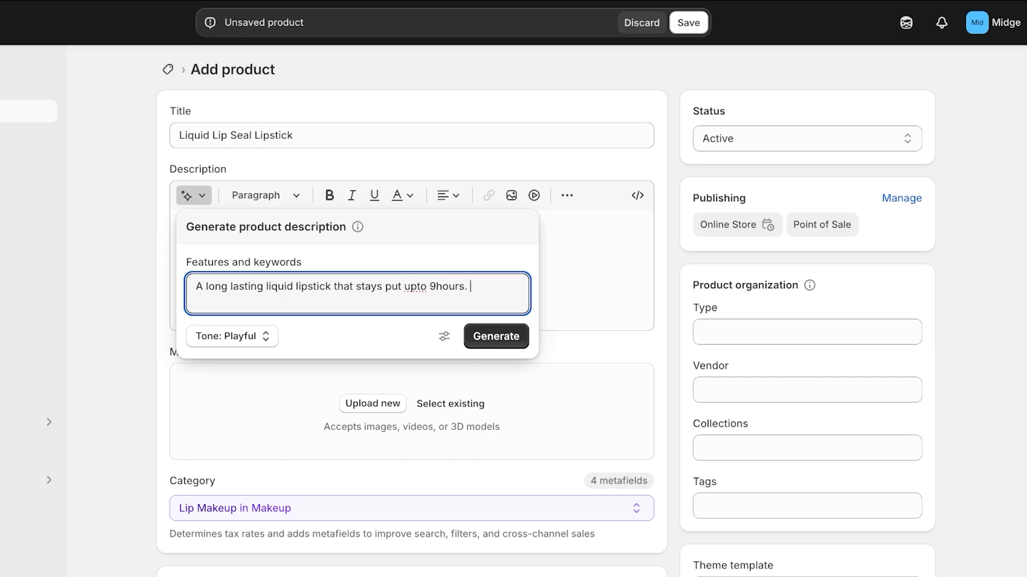
pyautogui.write('with excellent color payoff a')
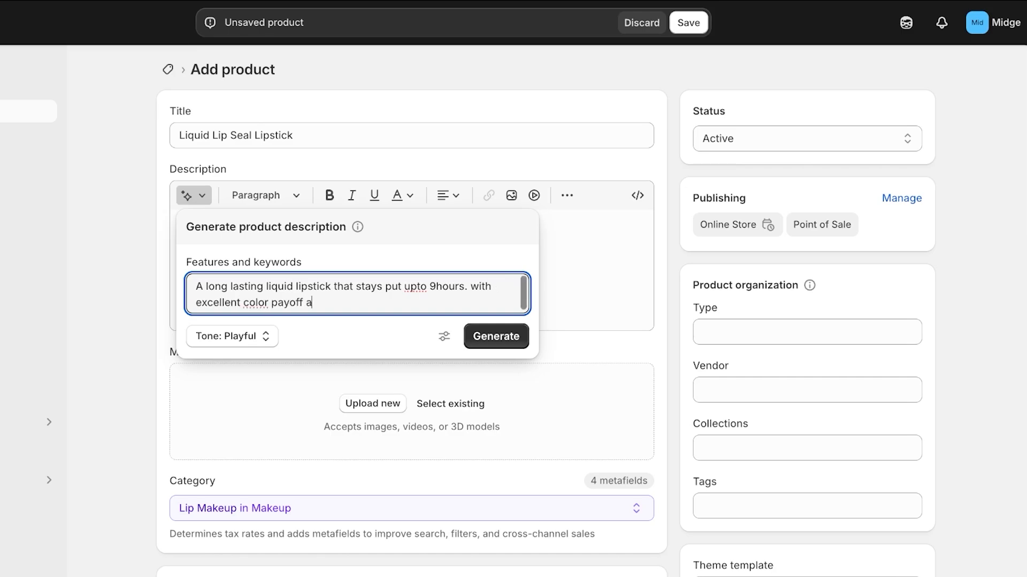
pyautogui.write('nd moisturizing effect')
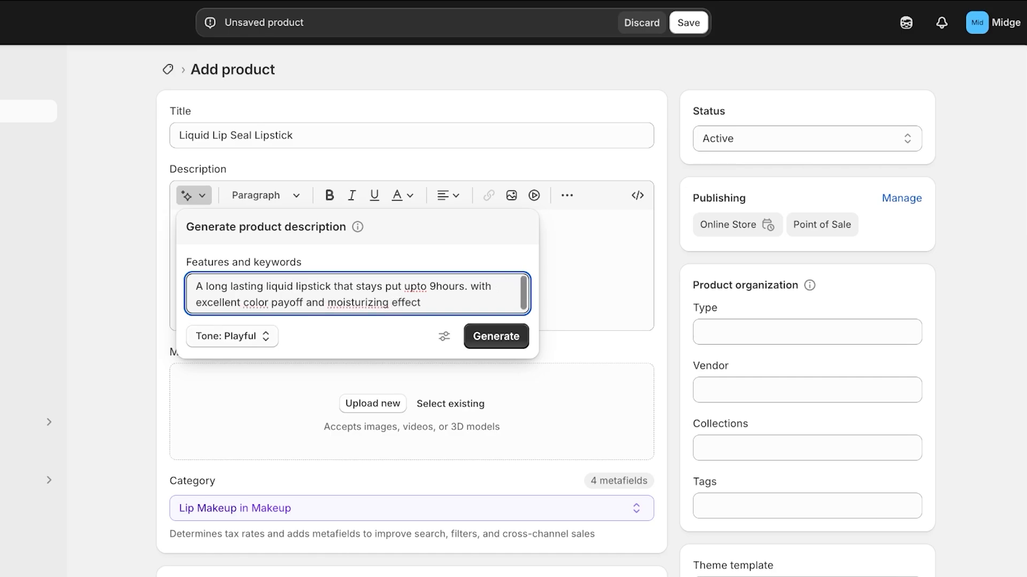
# Step: Generate the product description in the Playful tone and keep the generated text
pyautogui.click(232, 336)
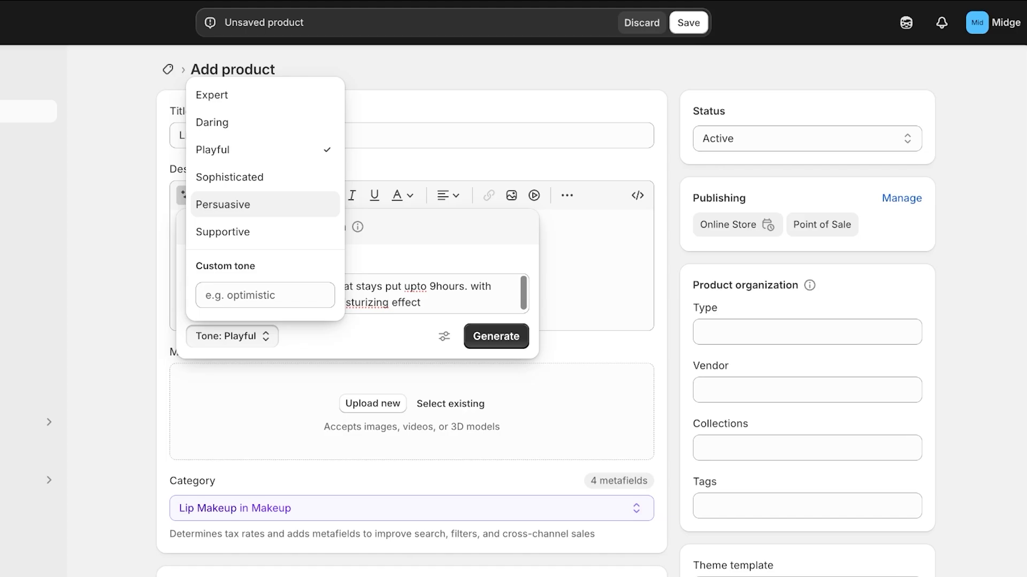
pyautogui.click(265, 150)
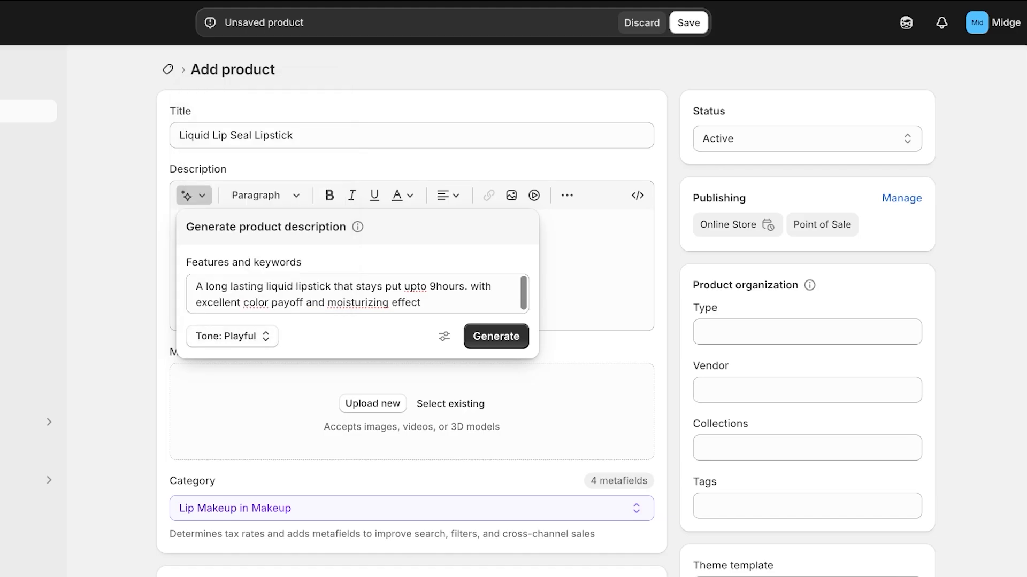
pyautogui.click(495, 336)
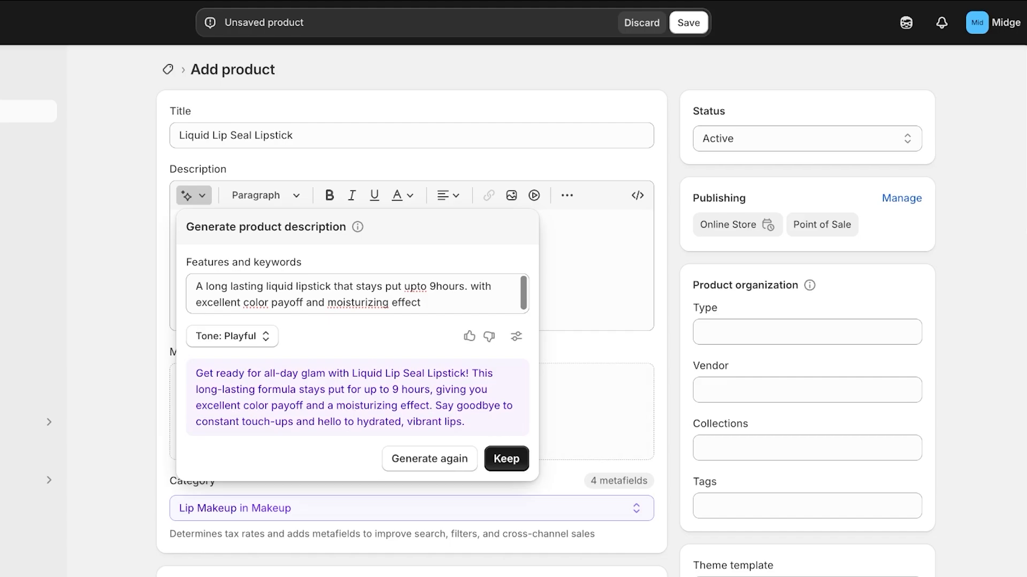
pyautogui.click(505, 459)
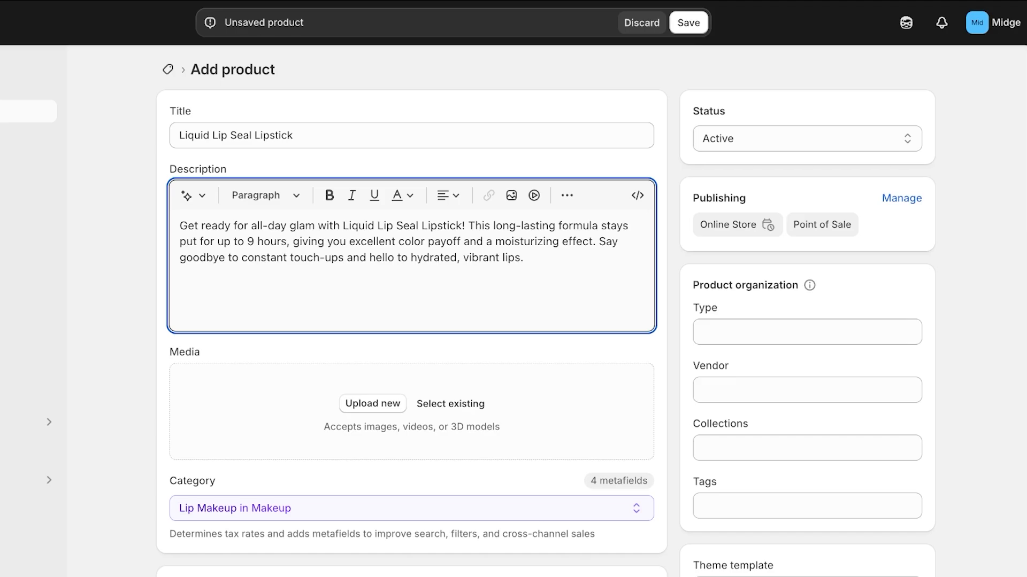
# Step: Add the lipstick images DRAMA_2 and PASSIONATEROSE_2 to the product's media
pyautogui.scroll(-1, 545, 310)
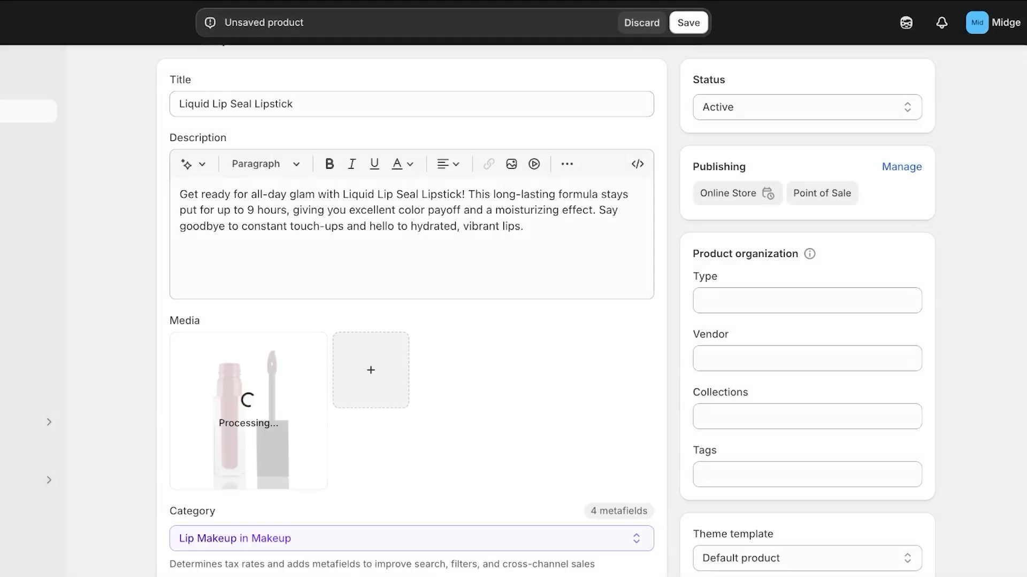
pyautogui.click(371, 370)
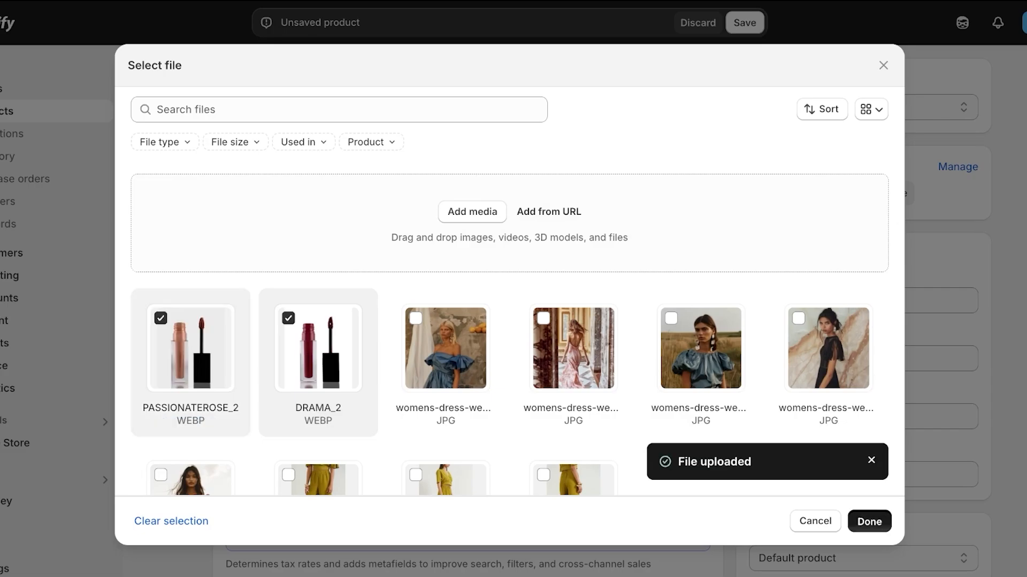
pyautogui.click(869, 520)
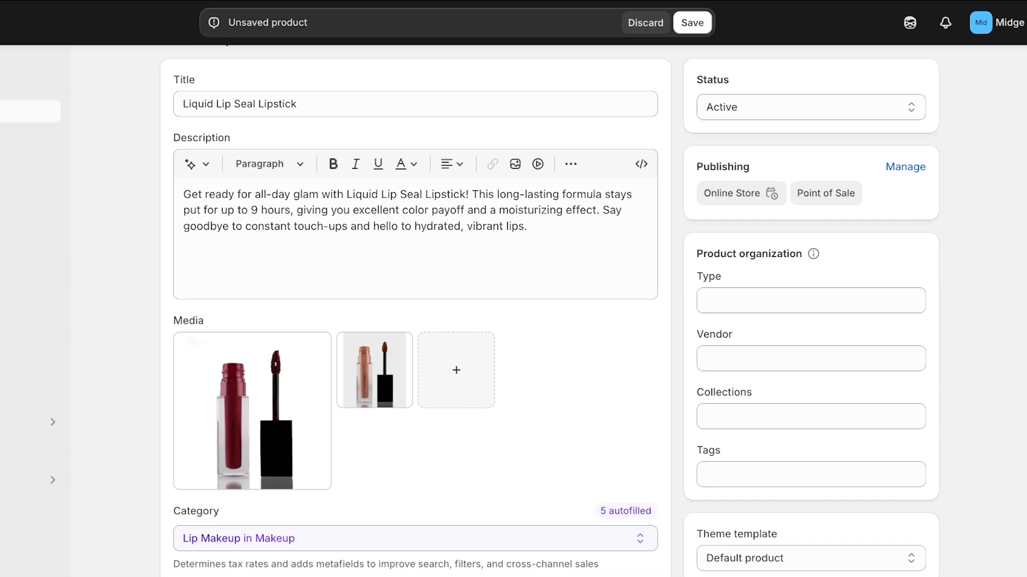
# Step: Add the recommended Color option to the lipstick product's variants
pyautogui.scroll(-2, 549, 310)
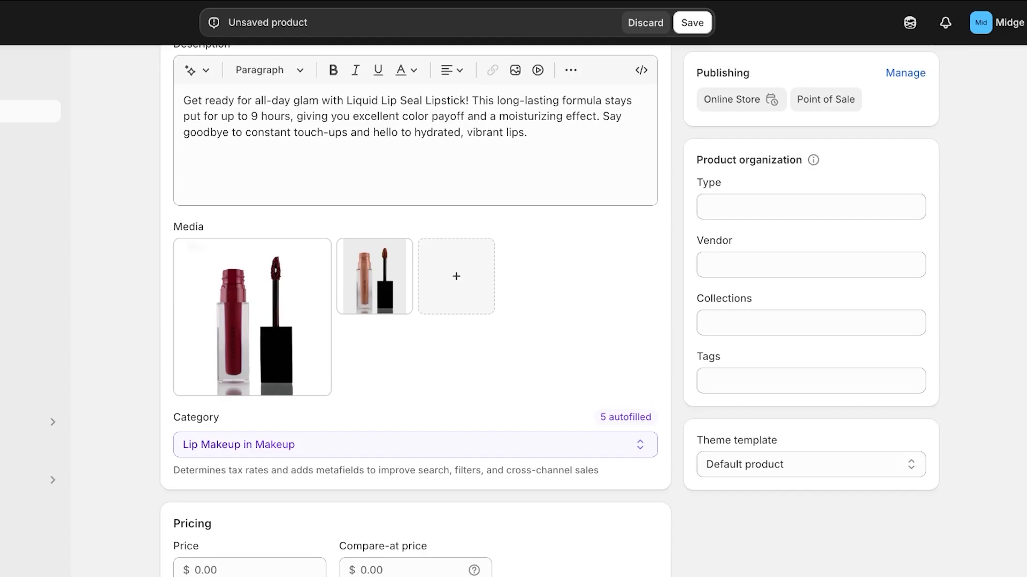
pyautogui.scroll(-5, 416, 310)
pyautogui.click(249, 267)
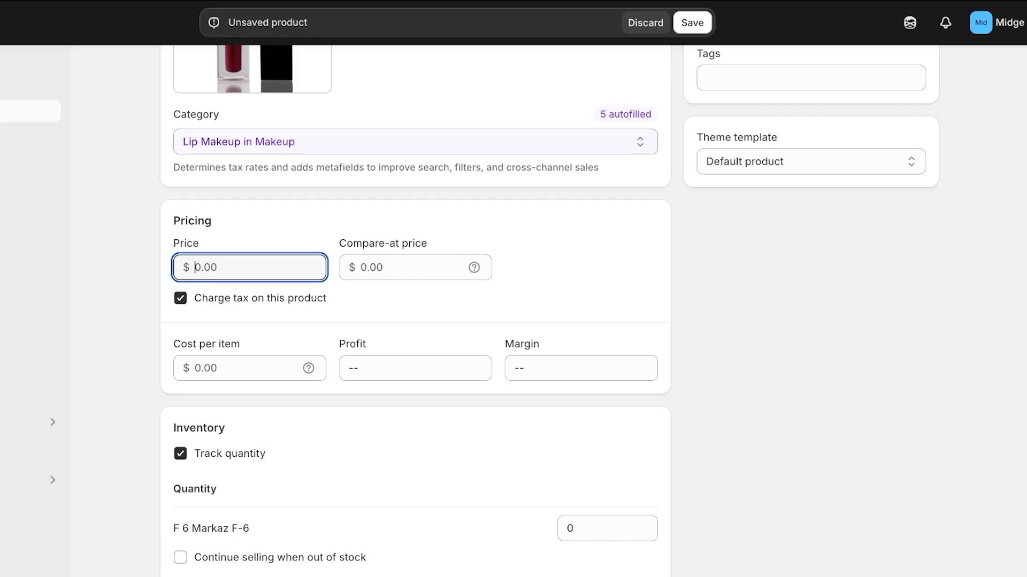
pyautogui.scroll(-6, 415, 310)
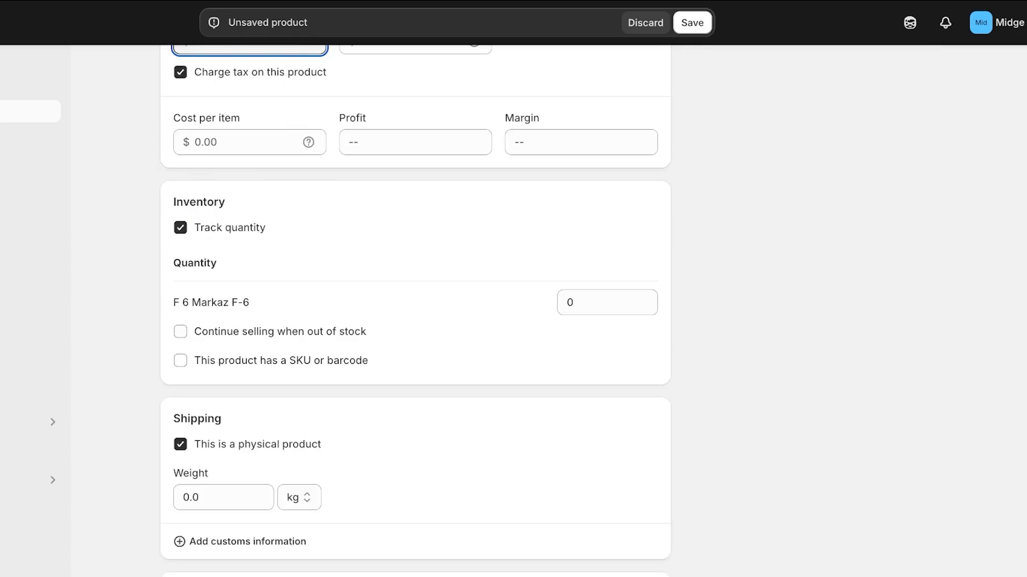
pyautogui.scroll(-2, 534, 310)
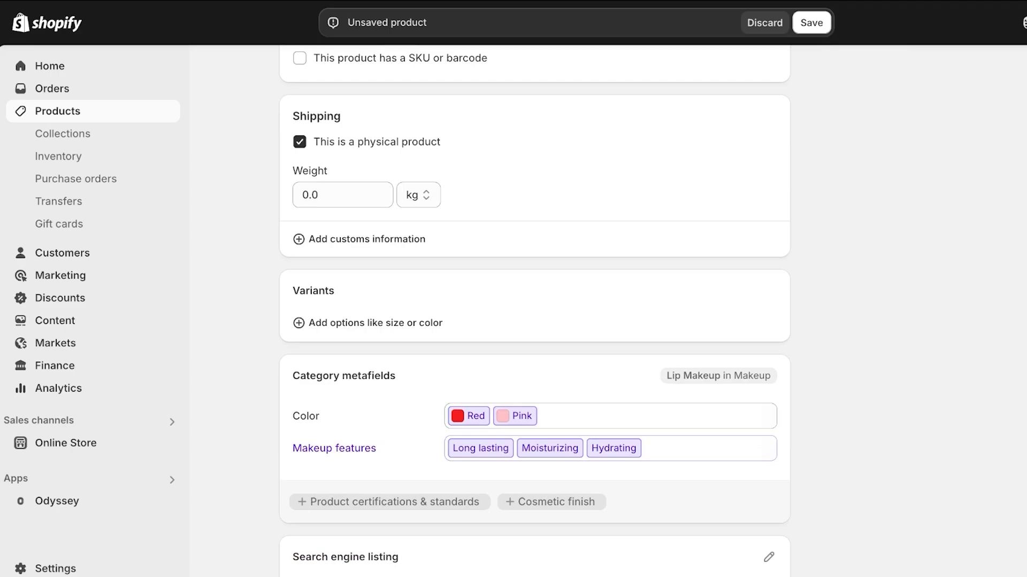
pyautogui.click(369, 323)
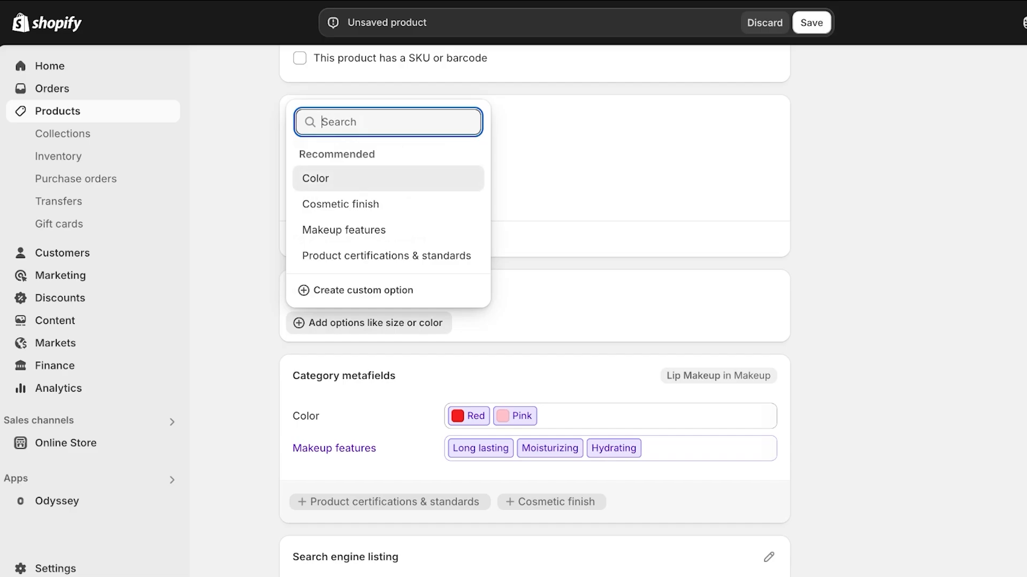
pyautogui.click(348, 178)
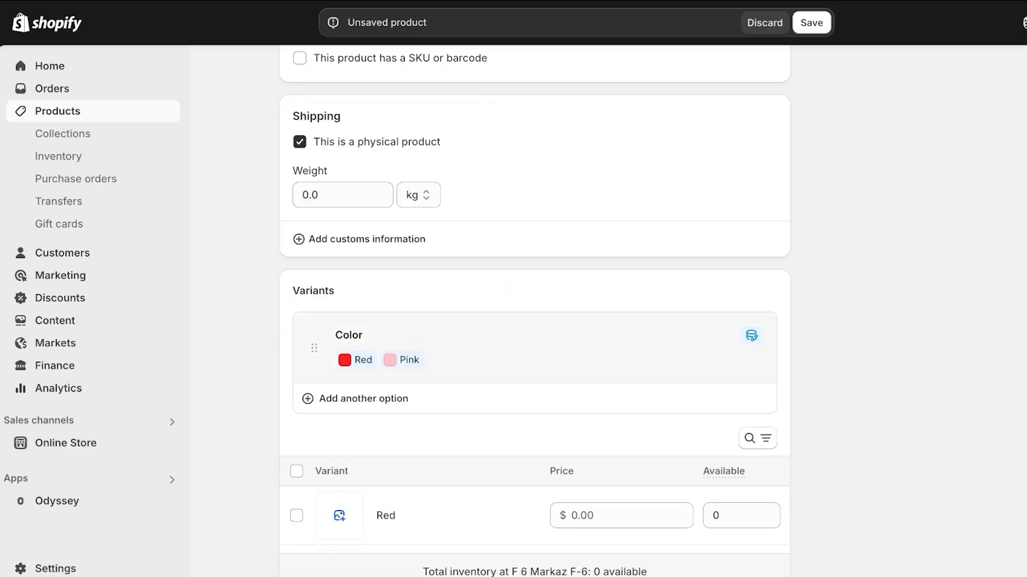
# Step: Remove Pink from the values of the lipstick's Color option
pyautogui.click(447, 353)
pyautogui.click(446, 392)
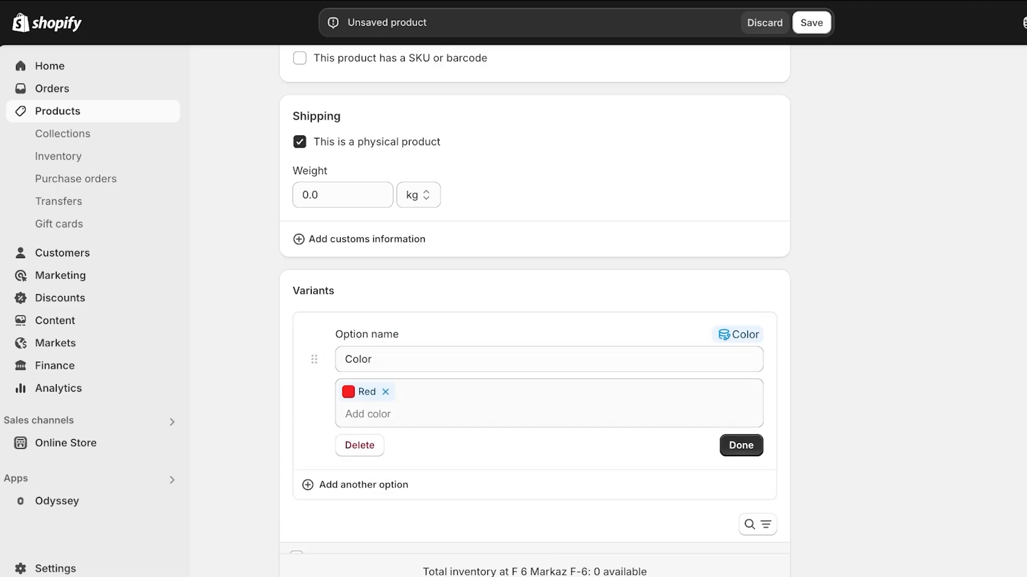
# Step: Create a new color entry labeled Peach with base color Orange for the Color option and finish editing the option
pyautogui.click(386, 414)
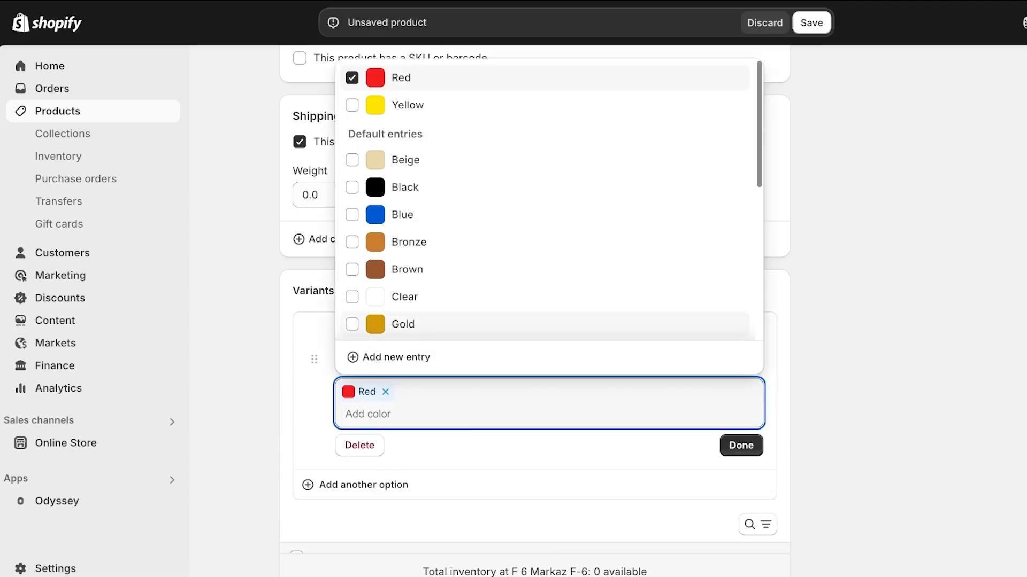
pyautogui.scroll(-5, 535, 320)
pyautogui.scroll(-2, 535, 214)
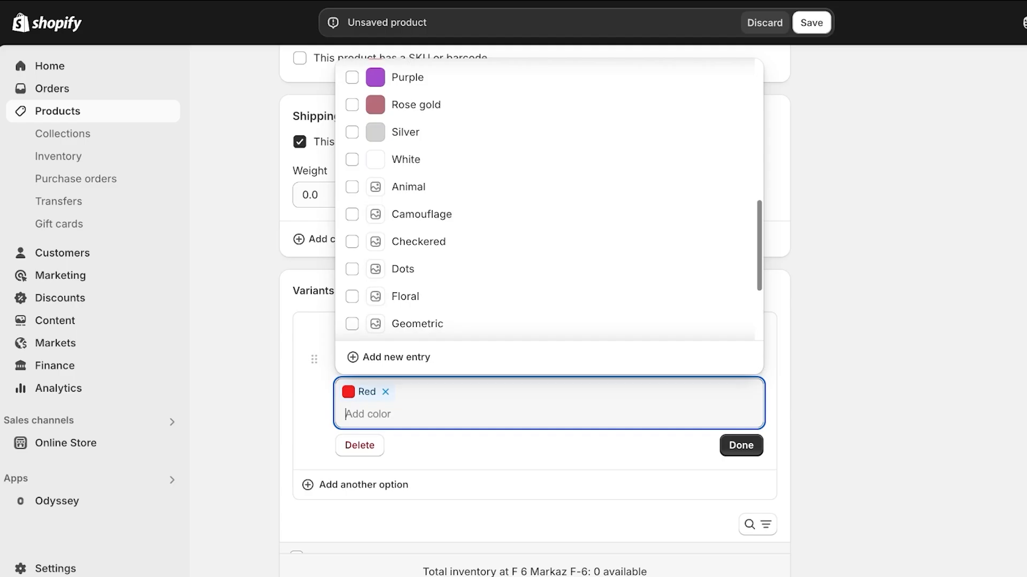
pyautogui.click(396, 357)
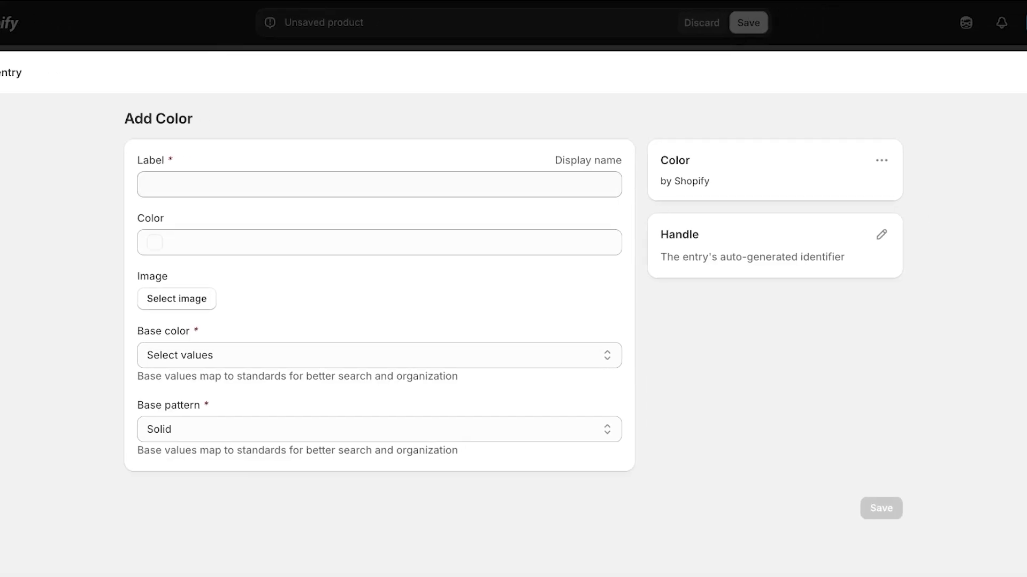
pyautogui.click(411, 185)
pyautogui.write('Peach')
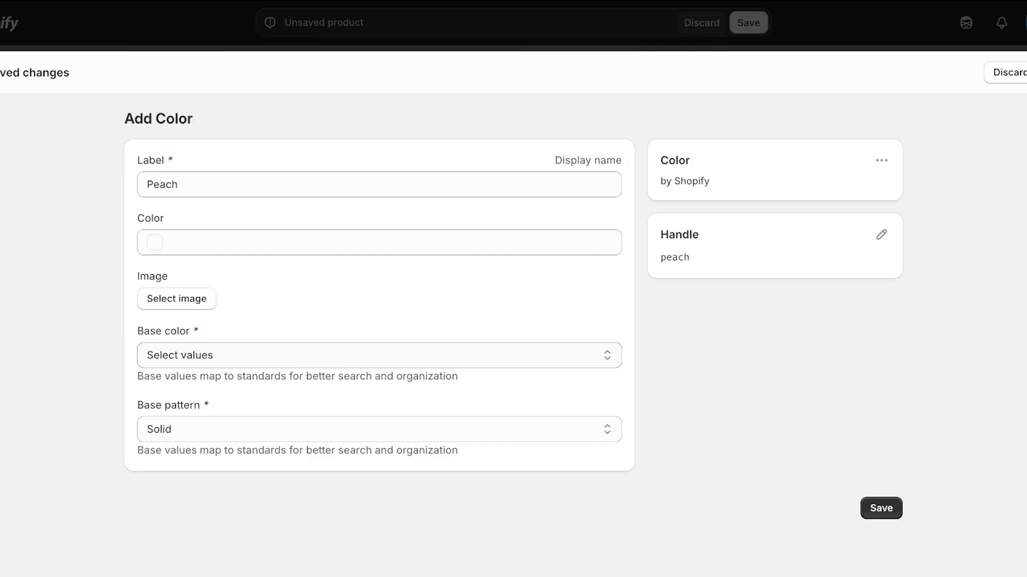
pyautogui.click(379, 355)
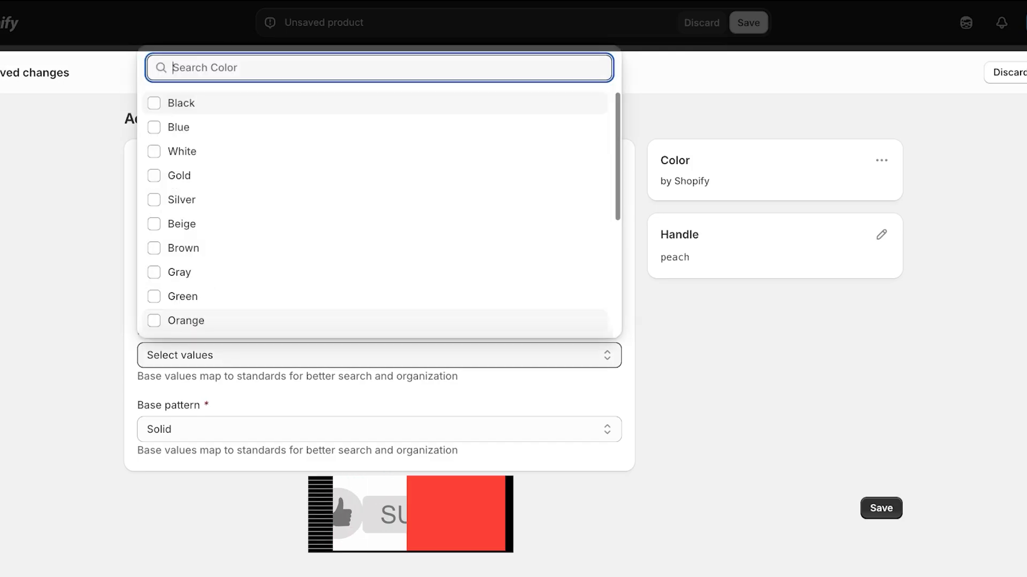
pyautogui.click(183, 320)
pyautogui.click(881, 508)
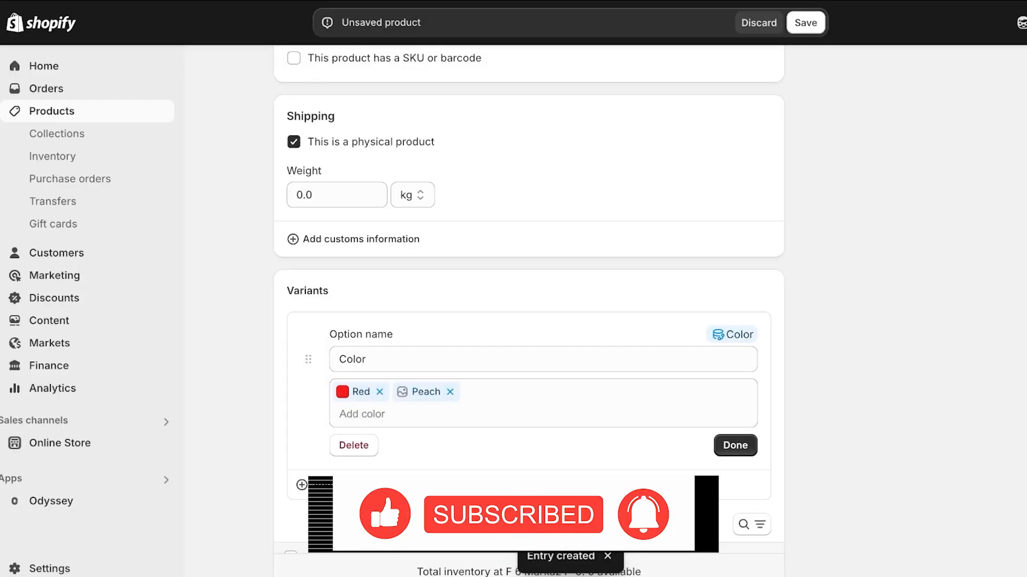
pyautogui.click(736, 446)
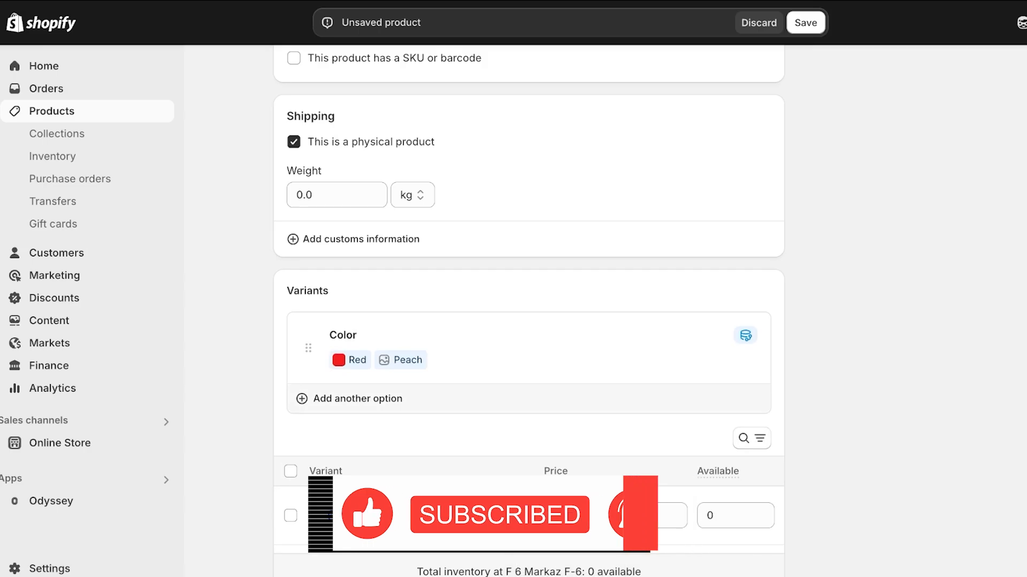
# Step: Add a second, custom option to the lipstick's variants below Color
pyautogui.scroll(12, 528, 310)
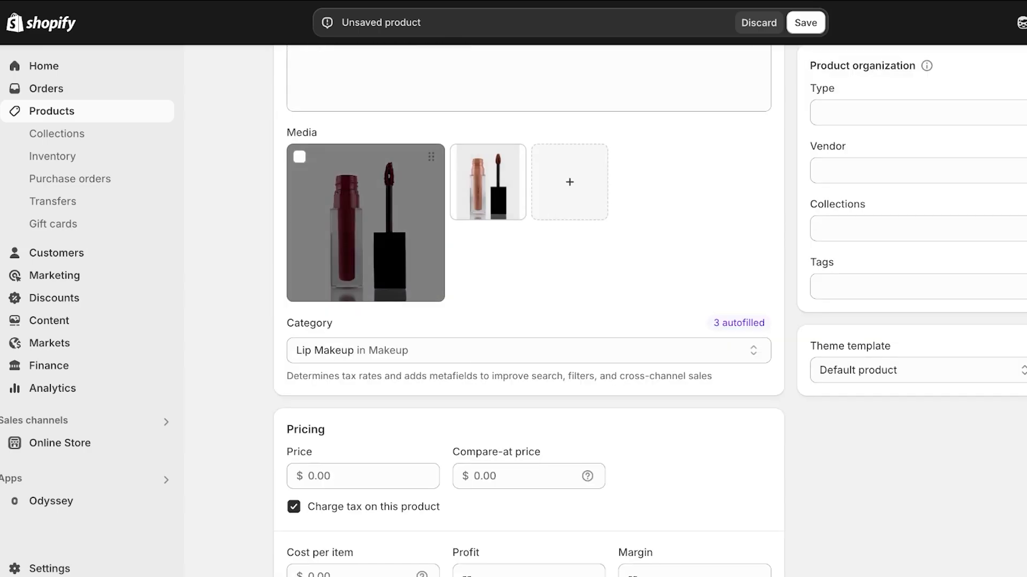
pyautogui.scroll(-10, 366, 223)
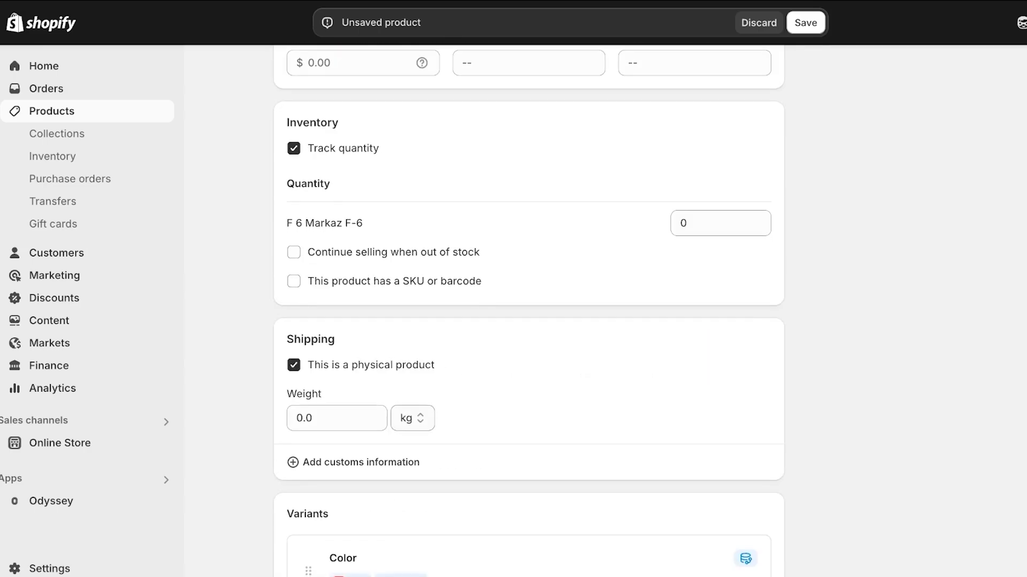
pyautogui.scroll(-3, 528, 311)
pyautogui.click(357, 453)
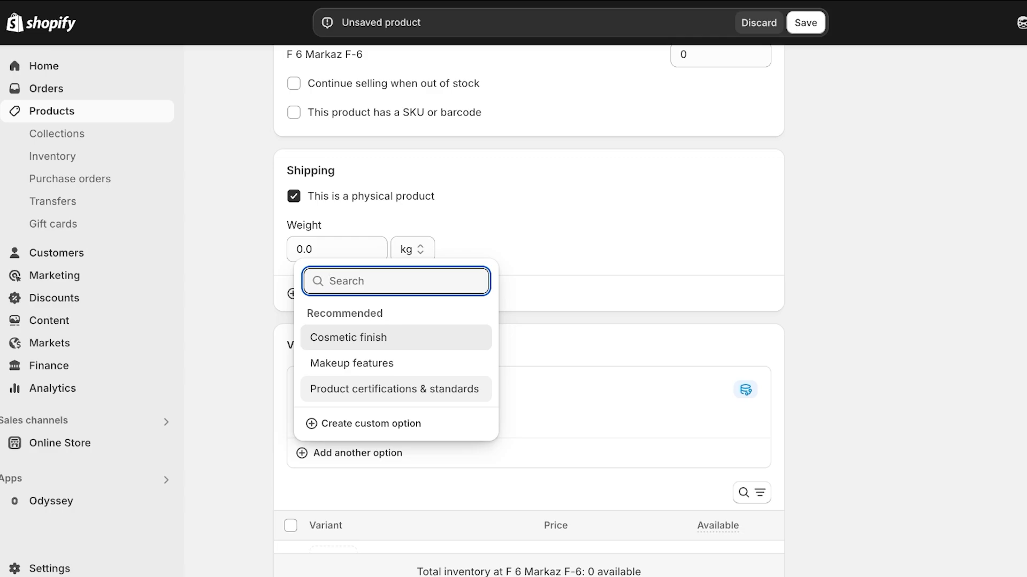
pyautogui.click(371, 424)
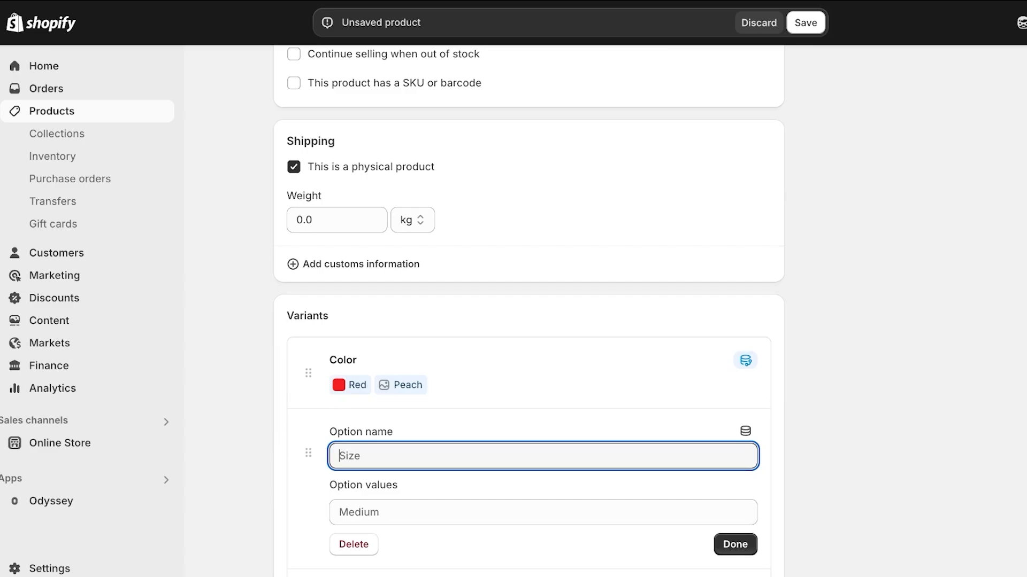
pyautogui.write('P')
pyautogui.press('BackSpace')
pyautogui.write('Packa')
pyautogui.press('BackSpace')
pyautogui.press('BackSpace')
pyautogui.press('BackSpace')
pyautogui.press('BackSpace')
pyautogui.write('Bottle')
pyautogui.press('Tab')
pyautogui.hotkey('shift', 'Tab')
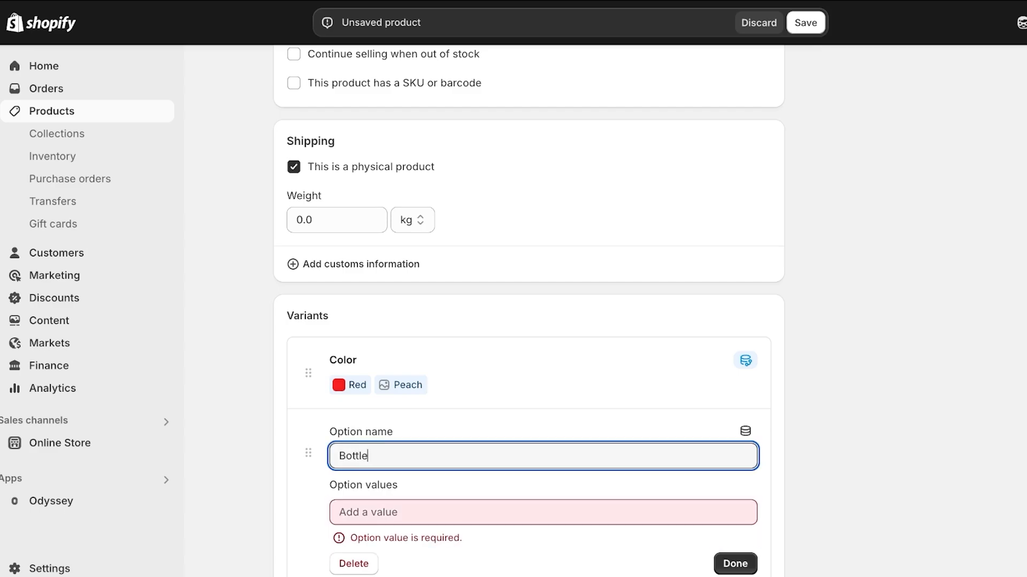
pyautogui.press('BackSpace')
pyautogui.press('BackSpace')
pyautogui.press('BackSpace')
pyautogui.press('BackSpace')
pyautogui.press('BackSpace')
pyautogui.press('BackSpace')
# Step: Name the custom option Size and give it the values Full Size Lipstick and Travel Size
pyautogui.write('Size')
pyautogui.press('Tab')
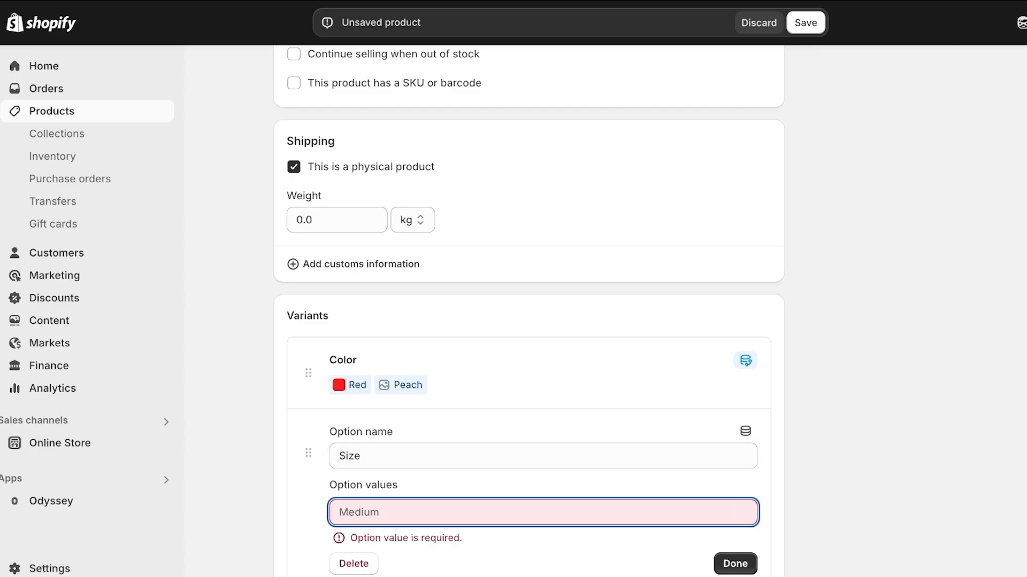
pyautogui.write('Full Size L')
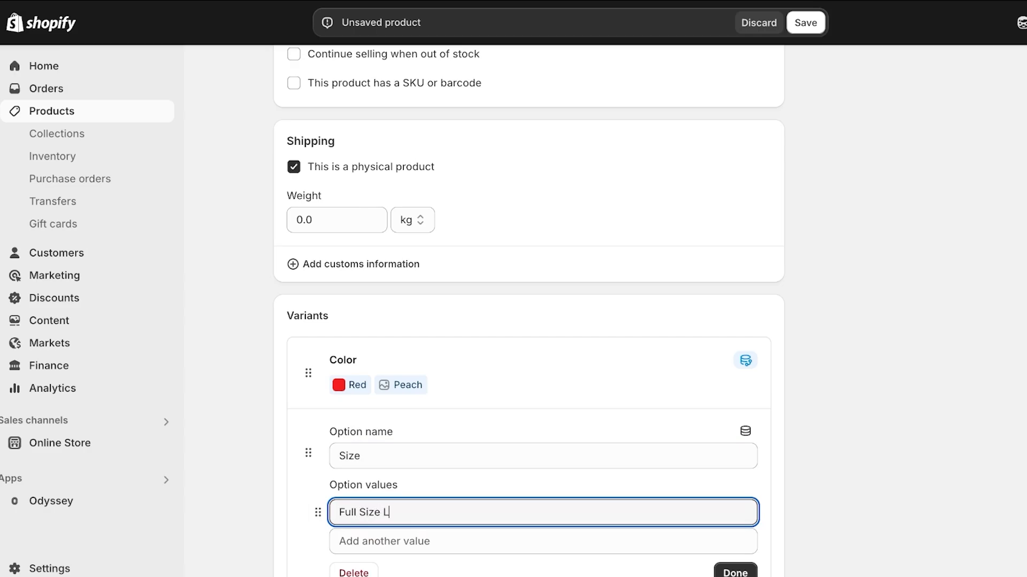
pyautogui.write('ipstick')
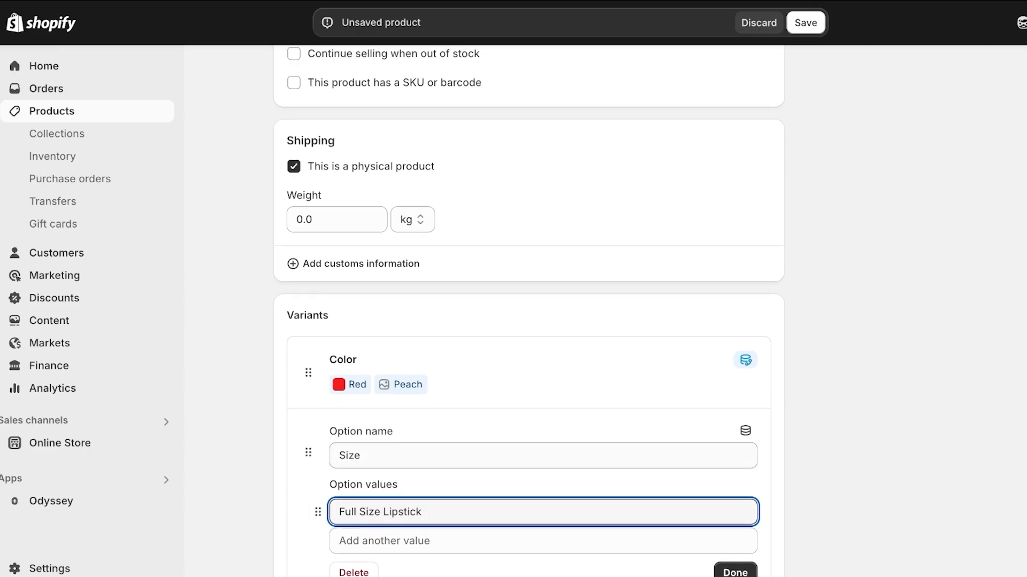
pyautogui.scroll(-3, 528, 321)
pyautogui.click(384, 361)
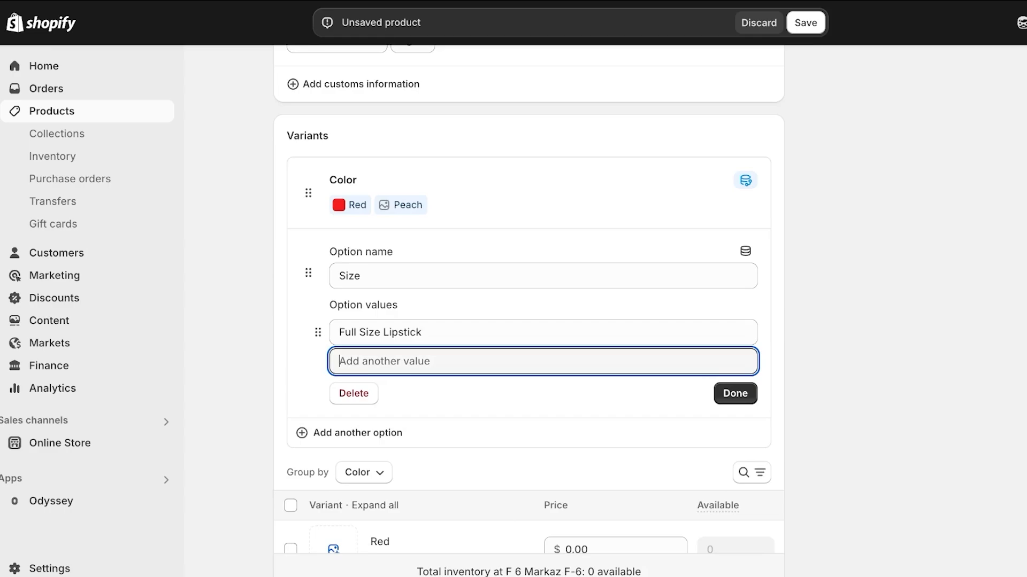
pyautogui.write('Travel Size')
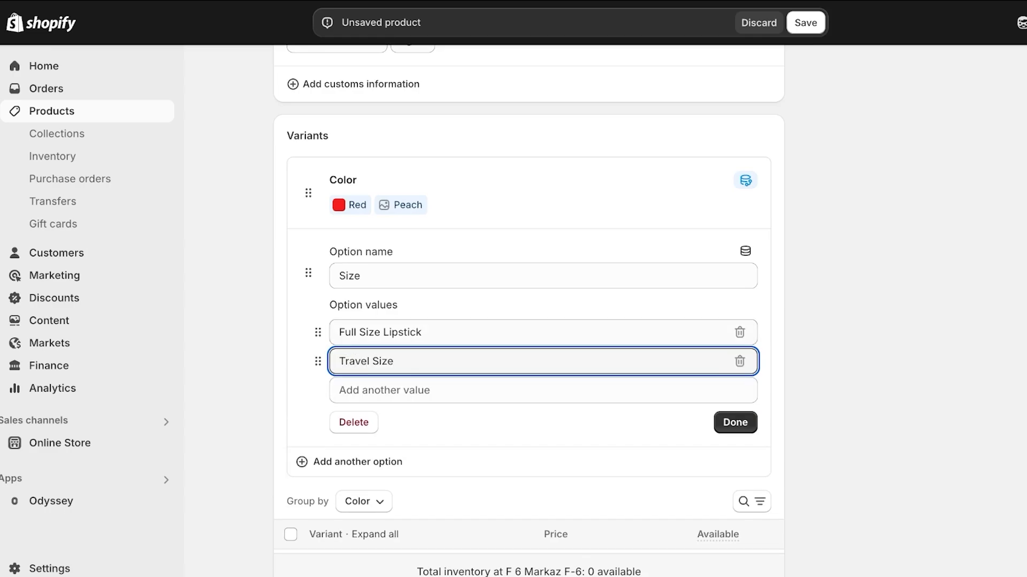
# Step: Append (15ml) to the Full Size Lipstick value and (5ml) to the Travel Size value, and finish the Size option
pyautogui.click(423, 333)
pyautogui.write('(15')
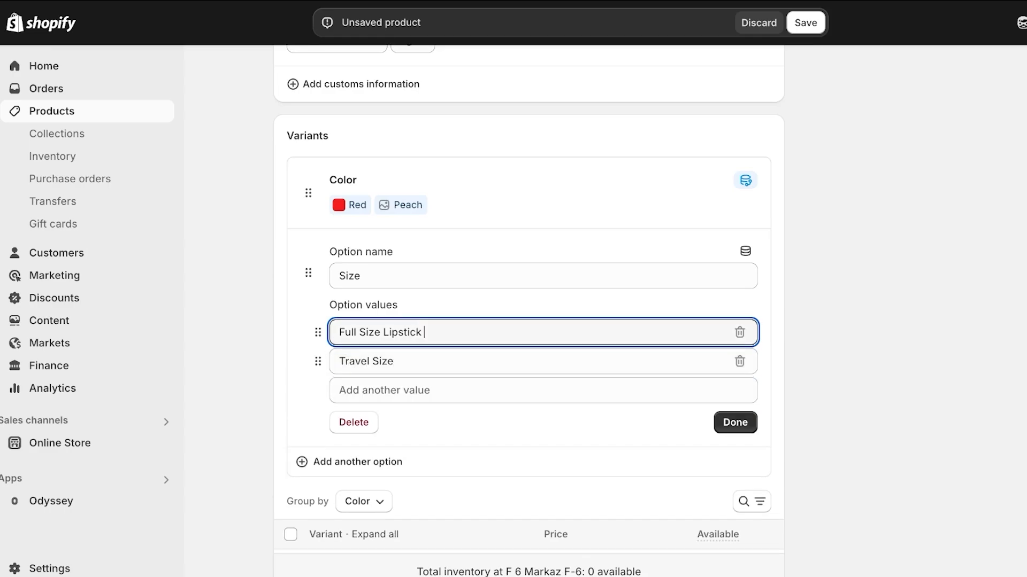
pyautogui.write('ml)')
pyautogui.click(393, 362)
pyautogui.write('(5m')
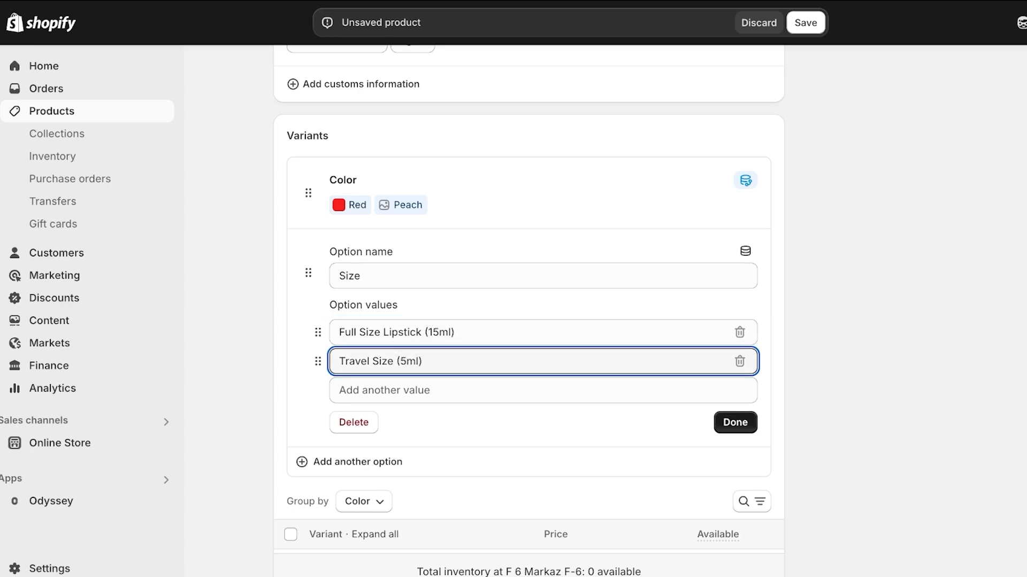
pyautogui.click(735, 423)
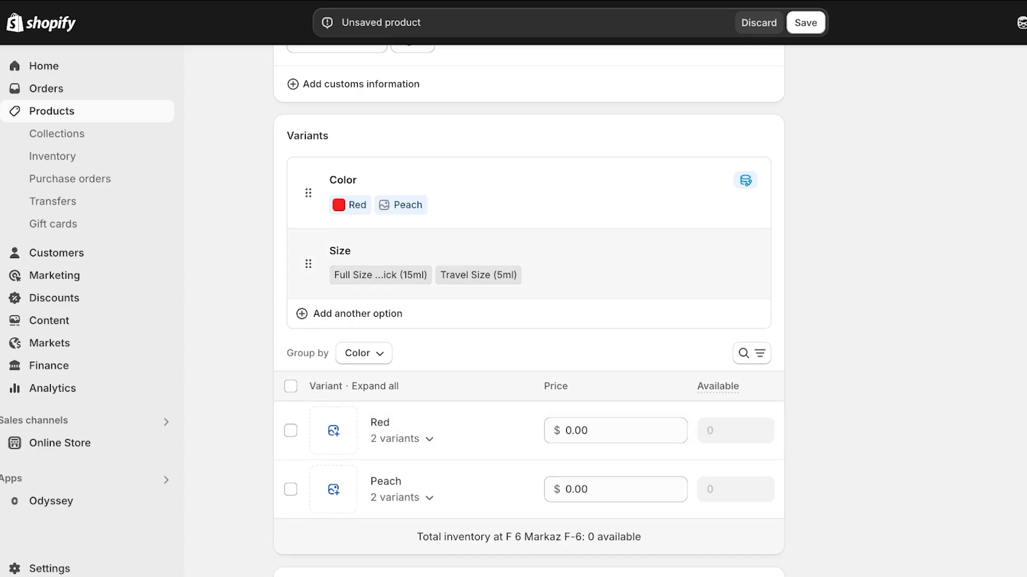
# Step: Expand the Red and Peach groups in the variant list to show their size variants
pyautogui.scroll(-3, 529, 310)
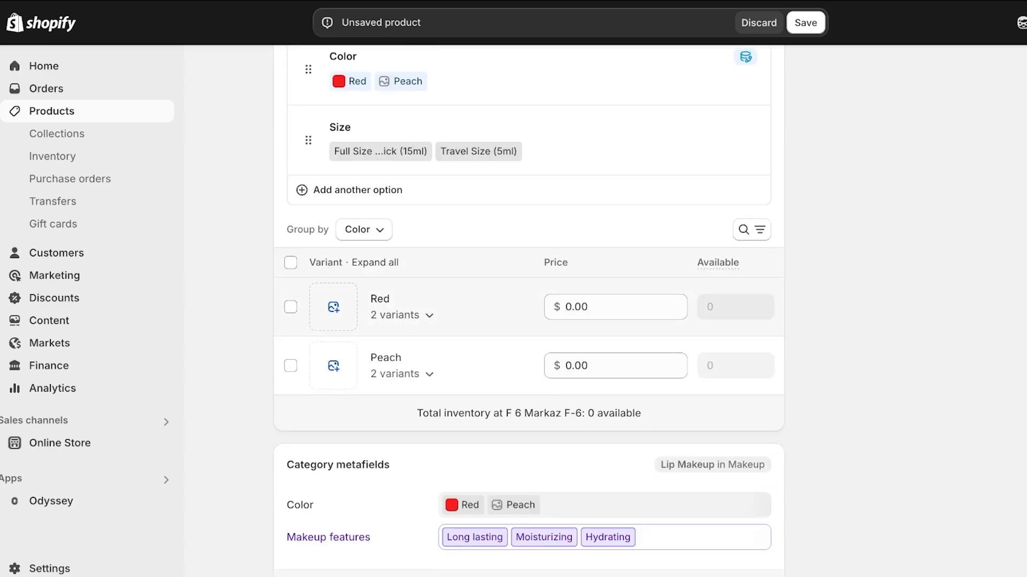
pyautogui.click(403, 316)
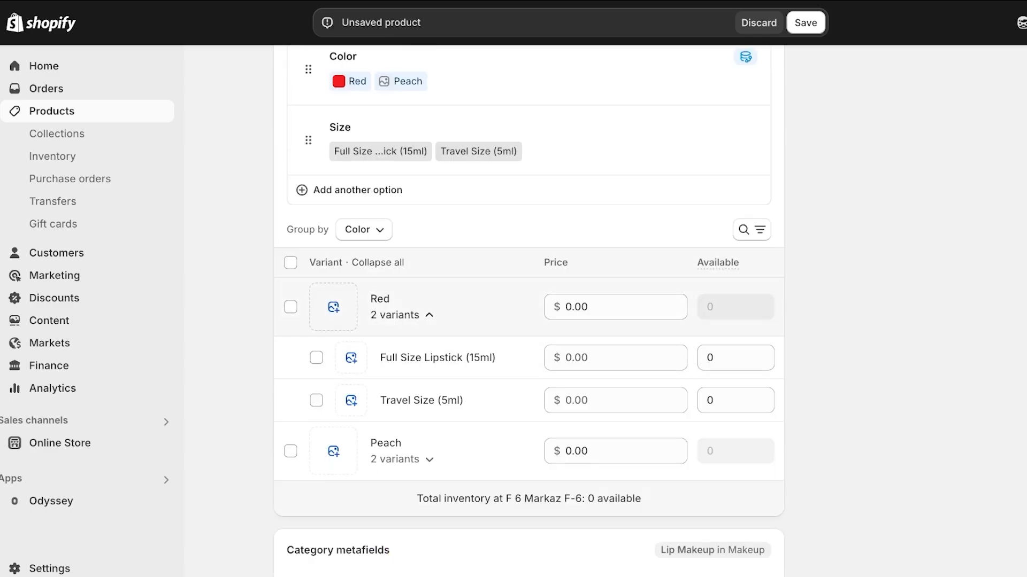
pyautogui.click(402, 459)
pyautogui.scroll(-1, 402, 460)
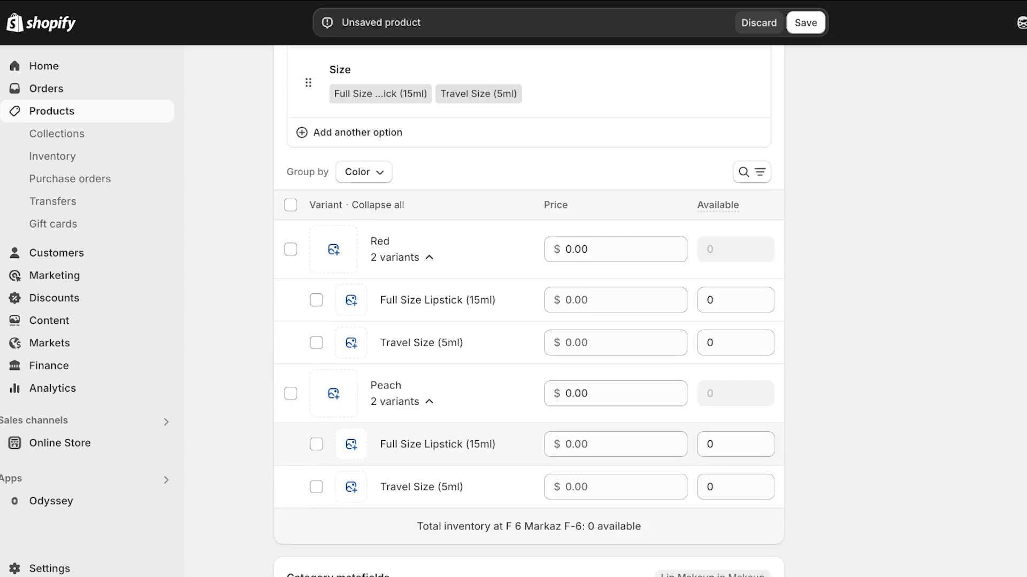
pyautogui.click(351, 285)
pyautogui.click(277, 374)
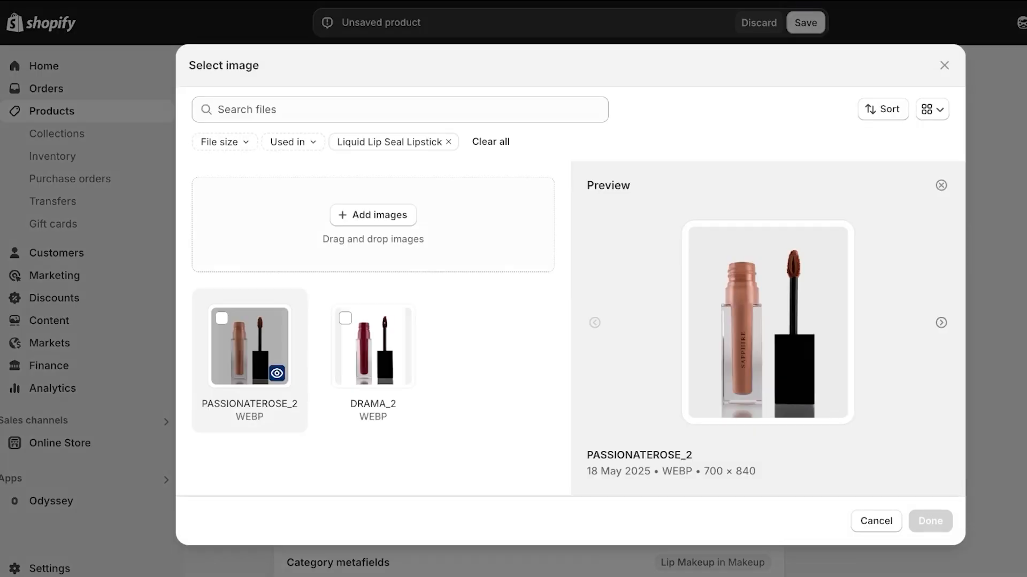
pyautogui.click(944, 65)
# Step: Assign the image DRAMA_2 to the Red variants and PASSIONATEROSE_2 to the Peach variants
pyautogui.click(334, 234)
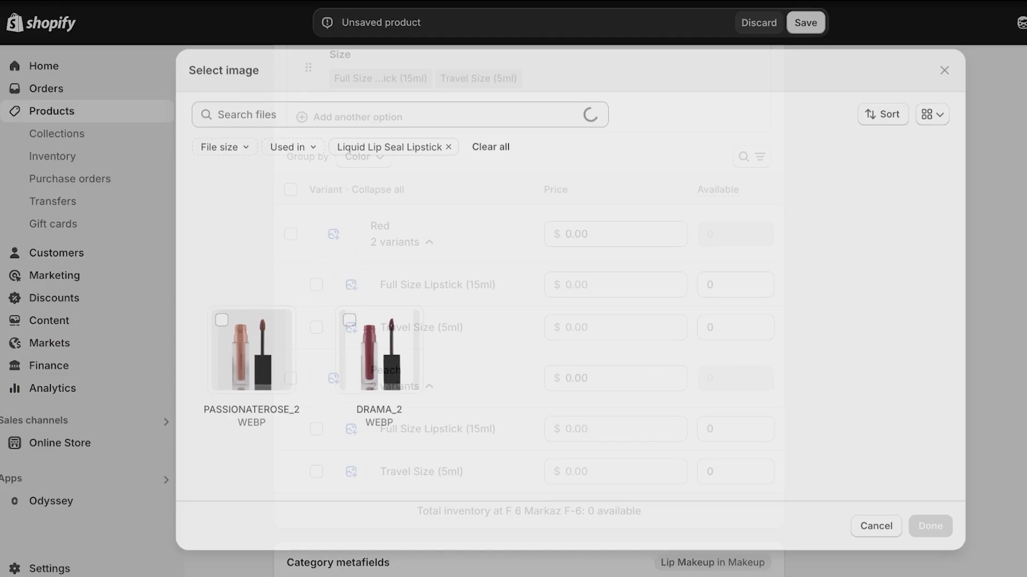
pyautogui.doubleClick(379, 359)
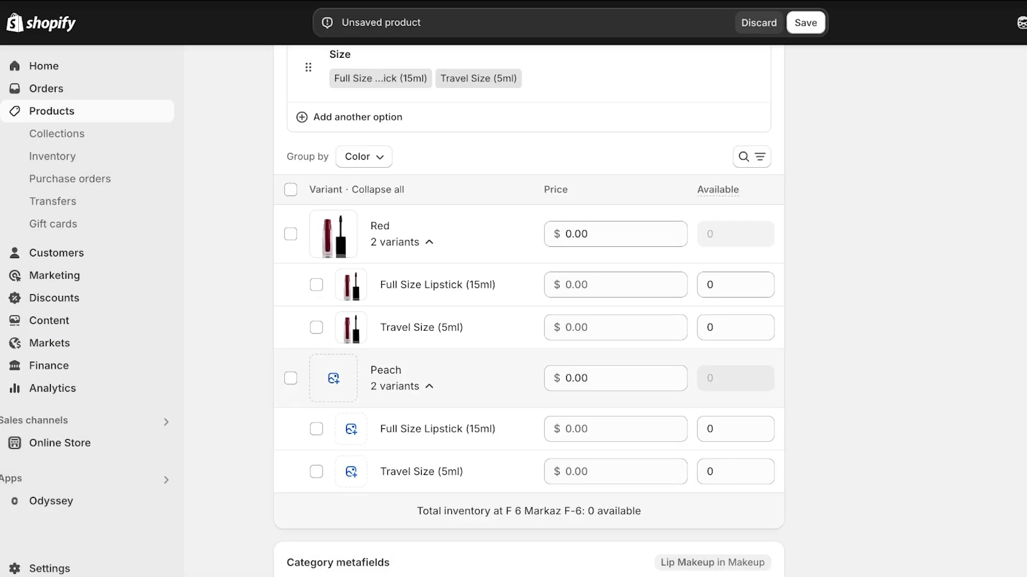
pyautogui.click(333, 378)
pyautogui.click(251, 342)
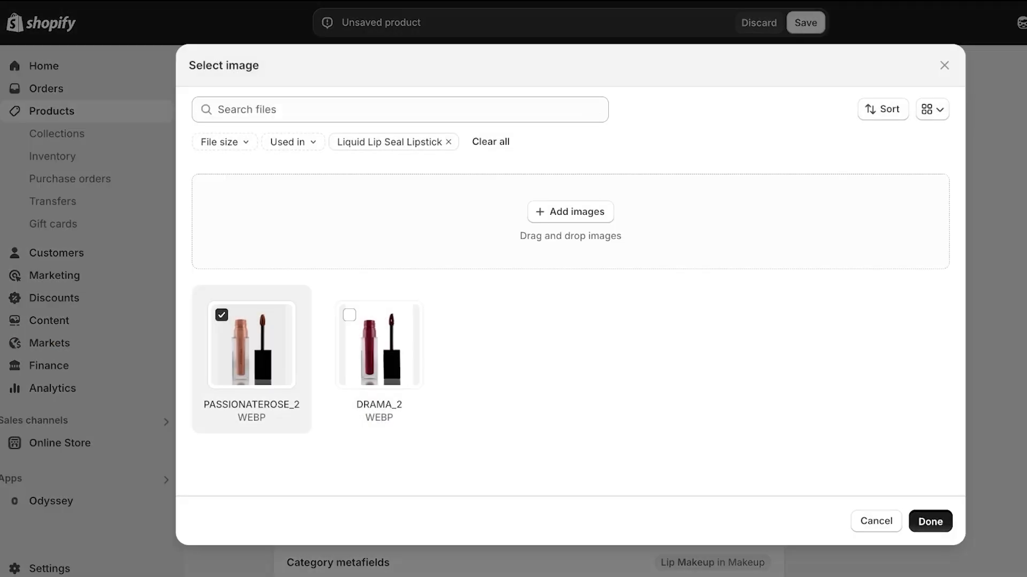
pyautogui.click(930, 521)
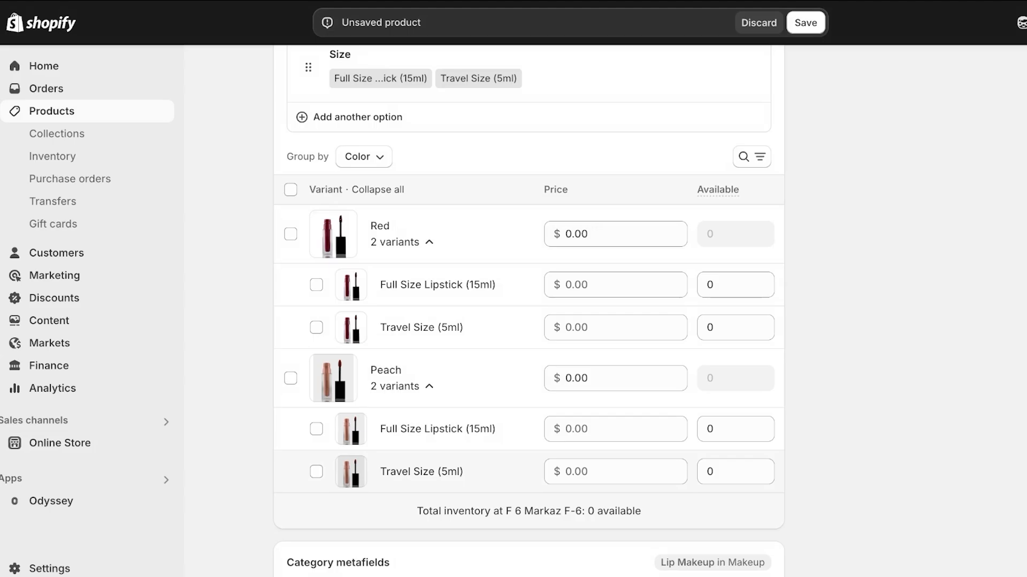
pyautogui.click(350, 472)
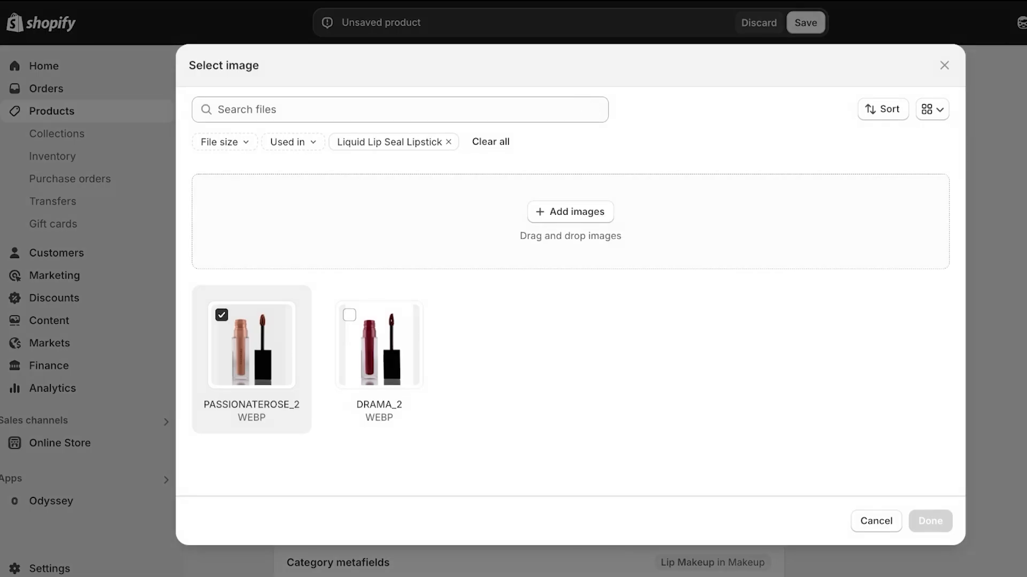
pyautogui.click(943, 65)
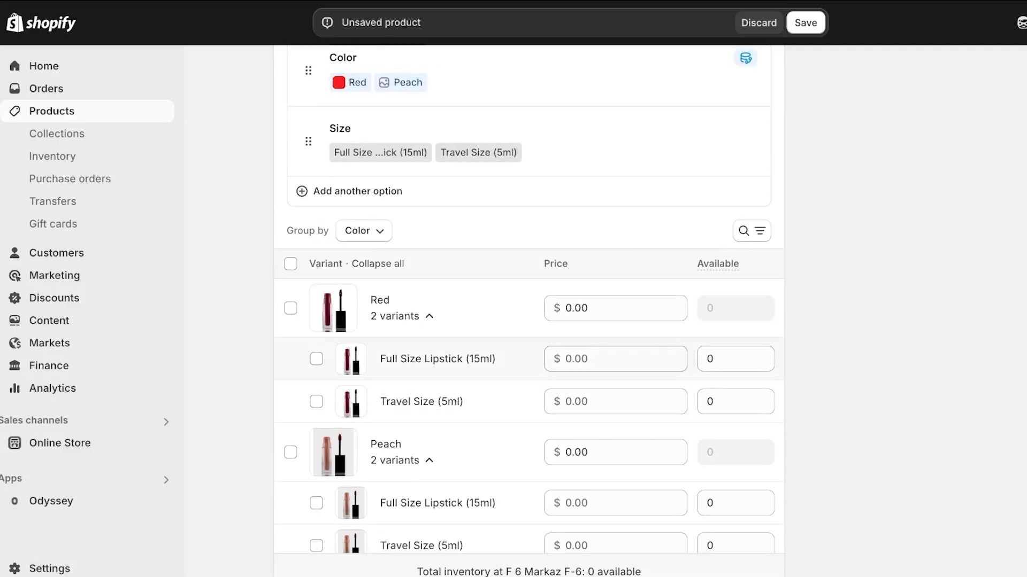
# Step: Set the price of the Full Size Lipstick (15ml) variant to $21 for both Red and Peach
pyautogui.click(615, 359)
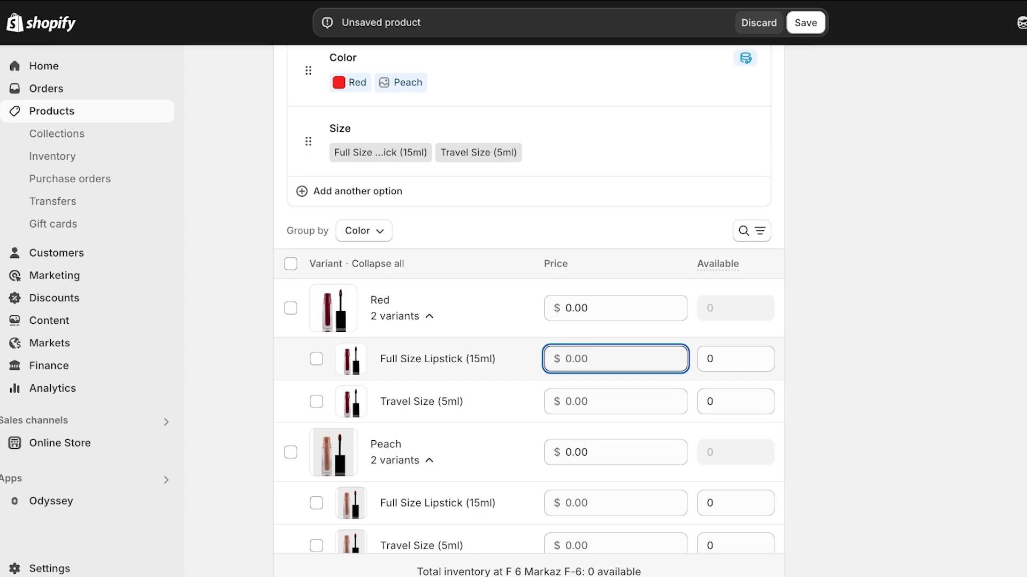
pyautogui.write('21')
pyautogui.click(615, 452)
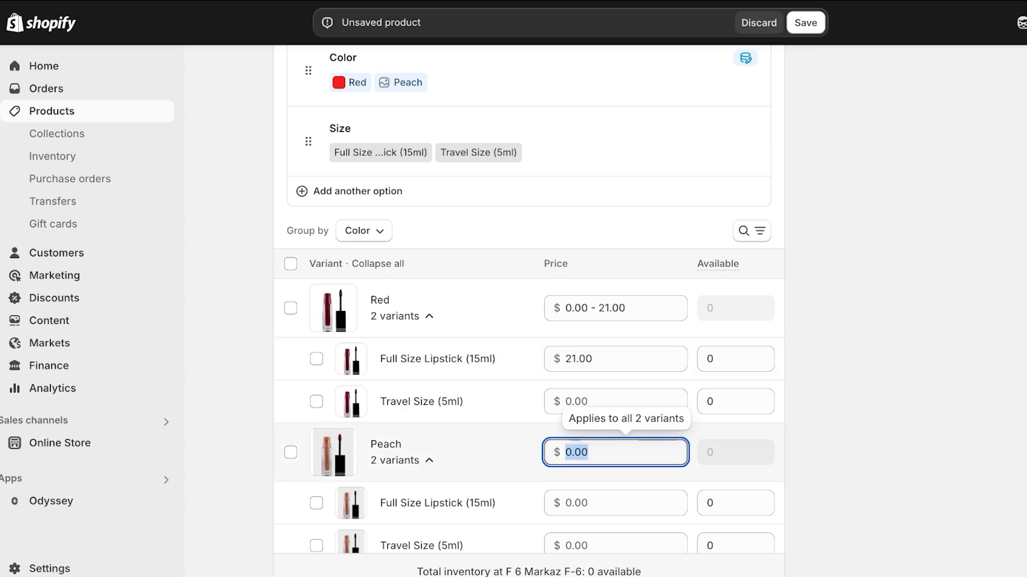
pyautogui.click(615, 503)
pyautogui.write('21')
# Step: Set the price of the Travel Size (5ml) variant to $6 for both Red and Peach
pyautogui.click(614, 401)
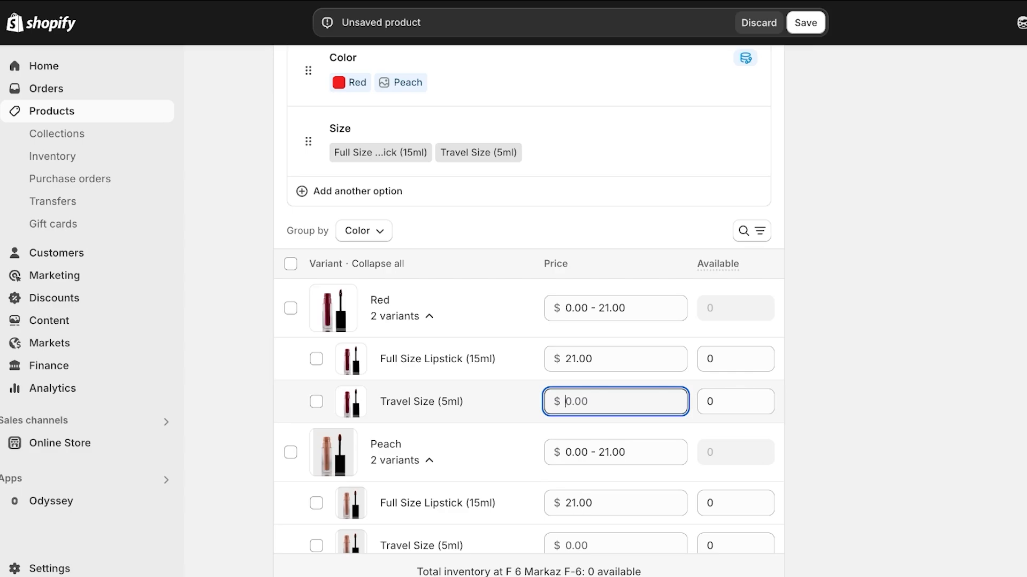
pyautogui.write('6')
pyautogui.scroll(-1, 614, 511)
pyautogui.click(615, 513)
pyautogui.write('6')
pyautogui.click(855, 503)
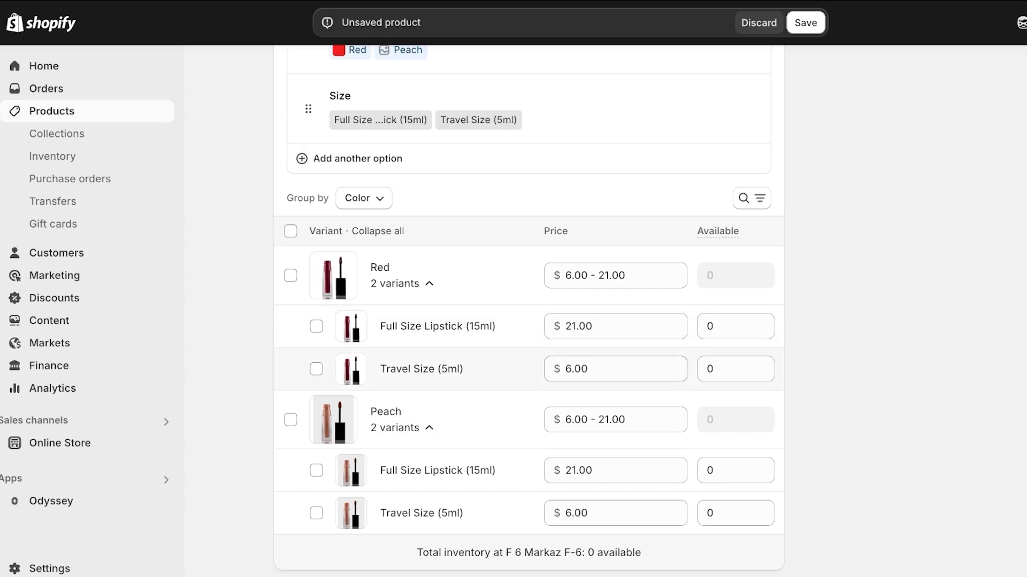
# Step: Set the available quantity to 100 for both Red variants, Full Size Lipstick (15ml) and Travel Size (5ml)
pyautogui.click(728, 326)
pyautogui.press('BackSpace')
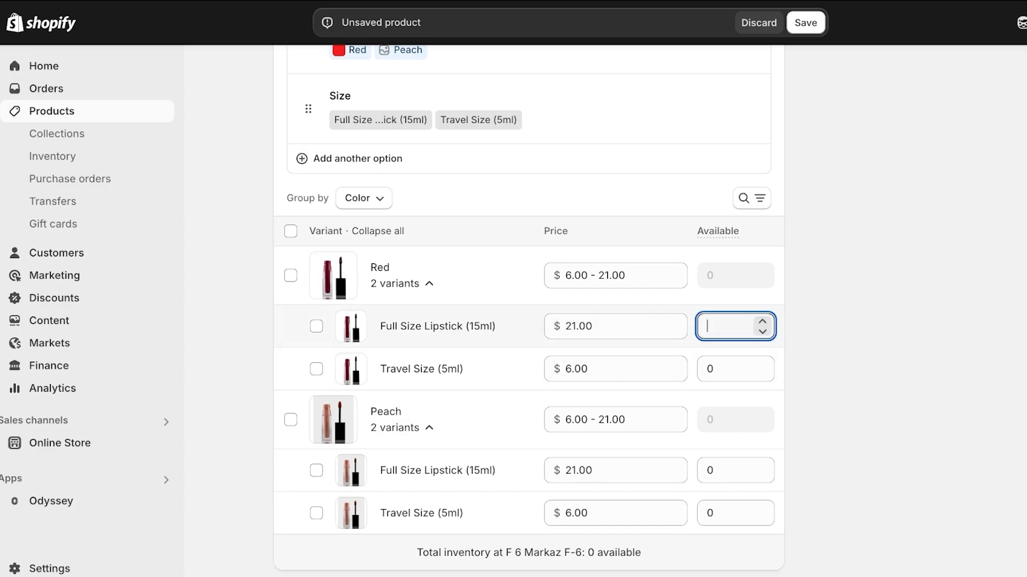
pyautogui.write('88')
pyautogui.press('BackSpace')
pyautogui.press('BackSpace')
pyautogui.write('1-')
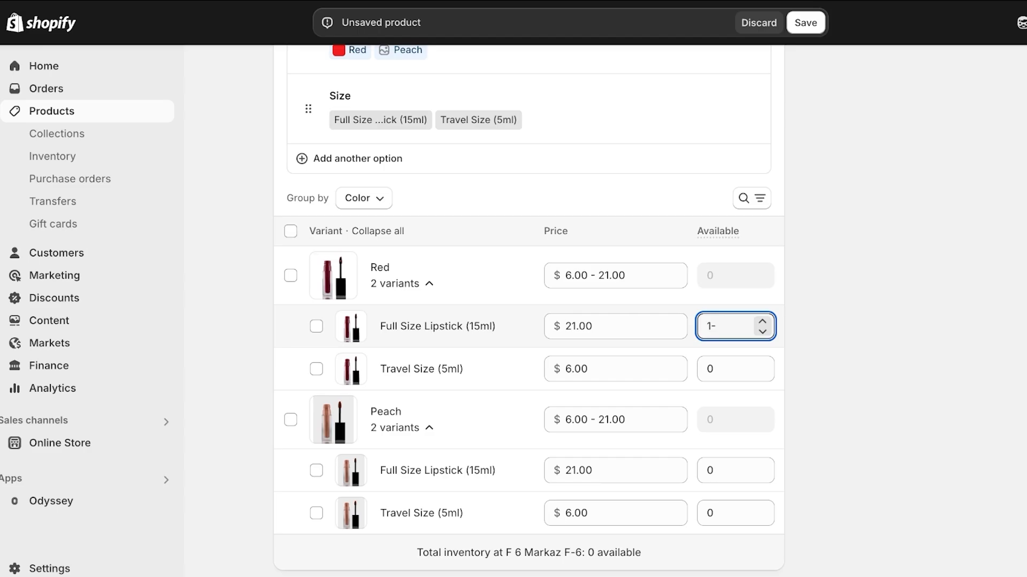
pyautogui.press('BackSpace')
pyautogui.write('00')
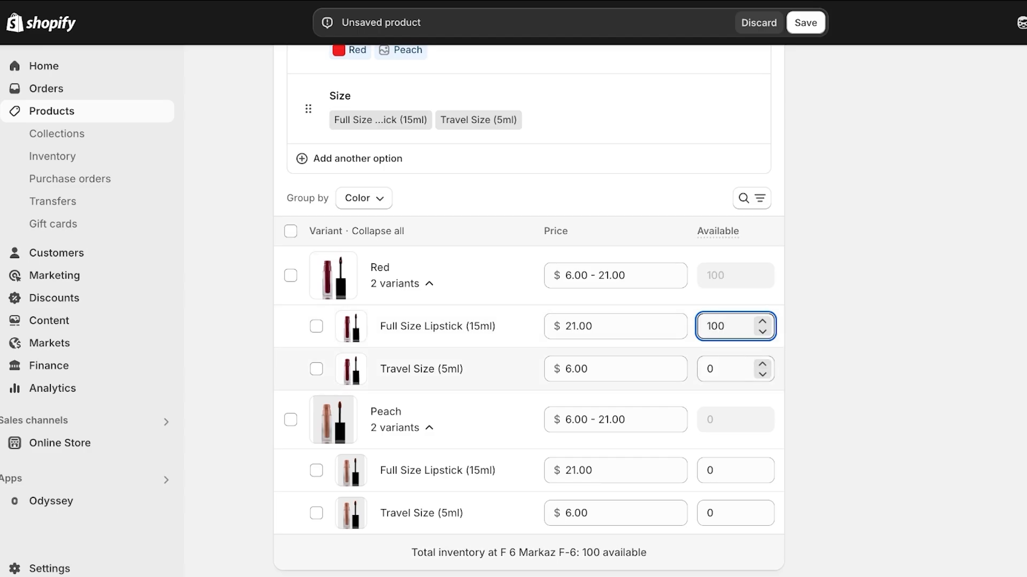
pyautogui.click(728, 369)
pyautogui.write('100')
# Step: Set the available quantity to 100 for the Full Size Lipstick (15ml) and Travel Size (5ml) variants of Peach
pyautogui.click(728, 471)
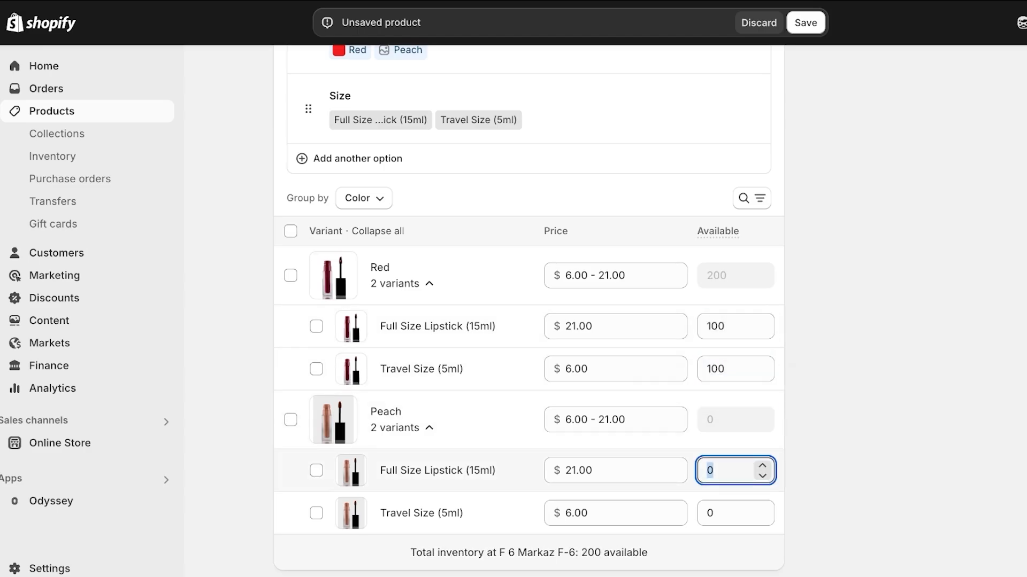
pyautogui.write('100')
pyautogui.click(728, 513)
pyautogui.write('100')
# Step: Add a third, custom variant option named Packaging below Size
pyautogui.scroll(-5, 528, 310)
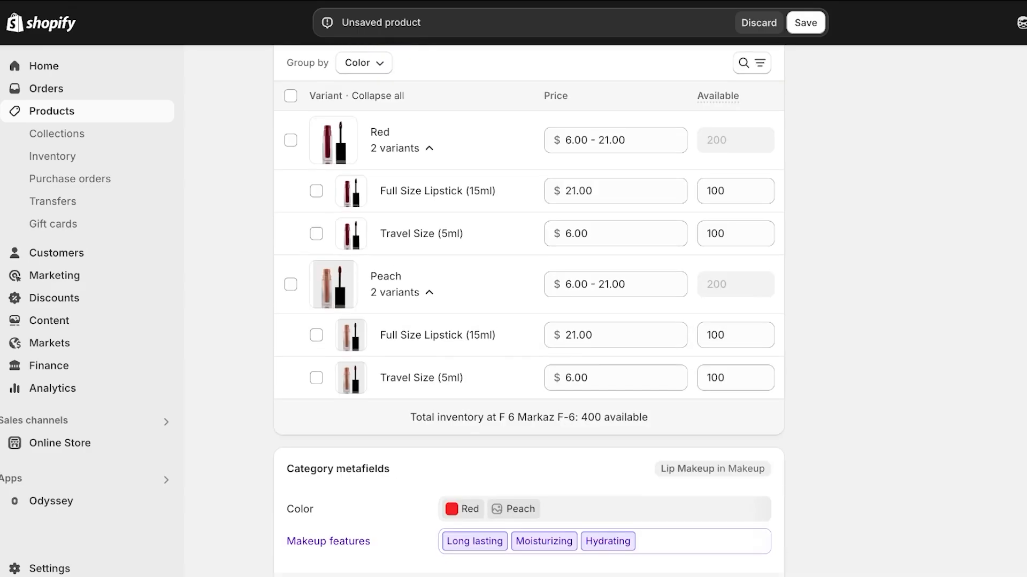
pyautogui.scroll(-2, 528, 310)
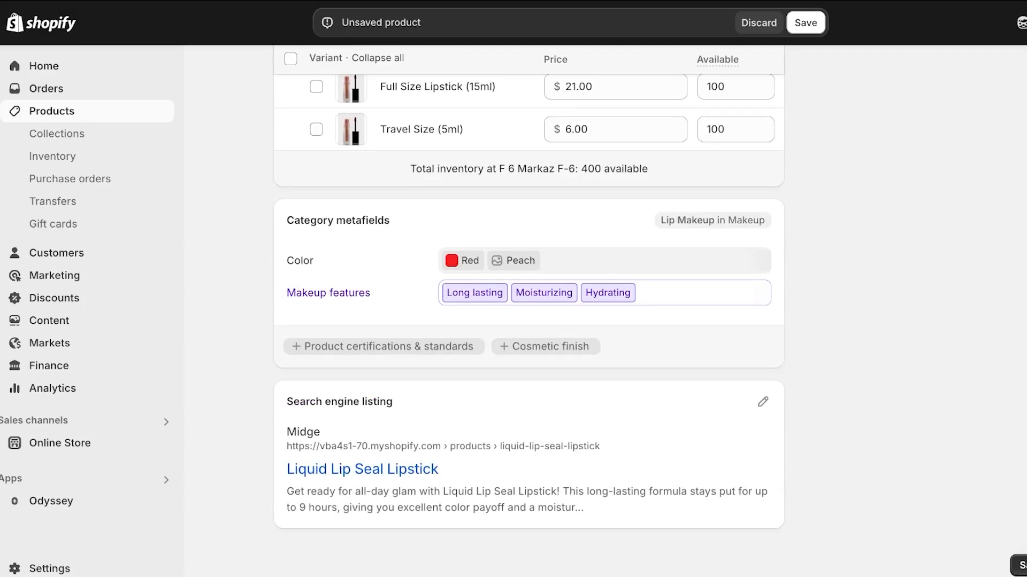
pyautogui.scroll(5, 528, 310)
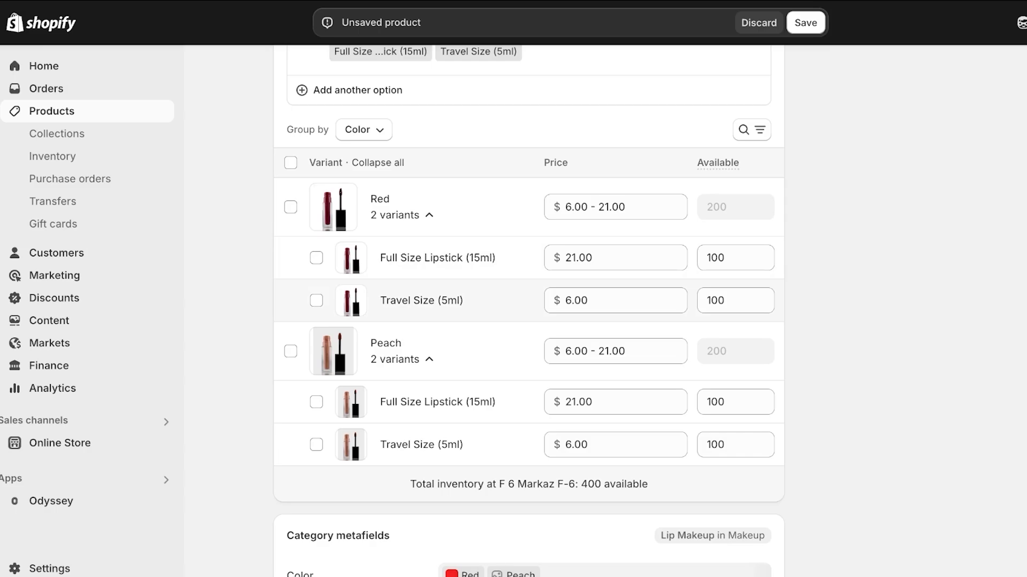
pyautogui.scroll(7, 528, 300)
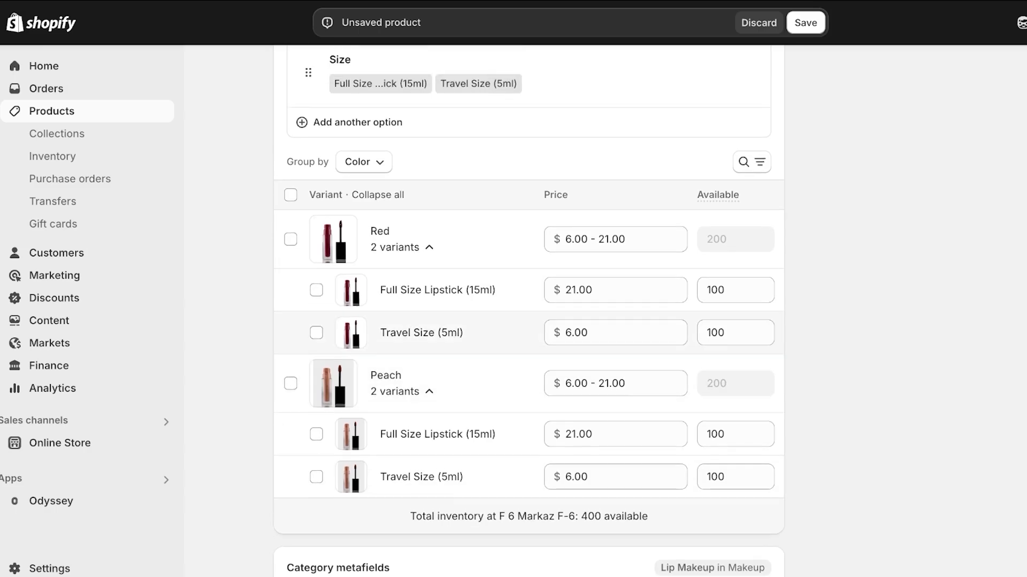
pyautogui.scroll(-1, 528, 300)
pyautogui.click(357, 429)
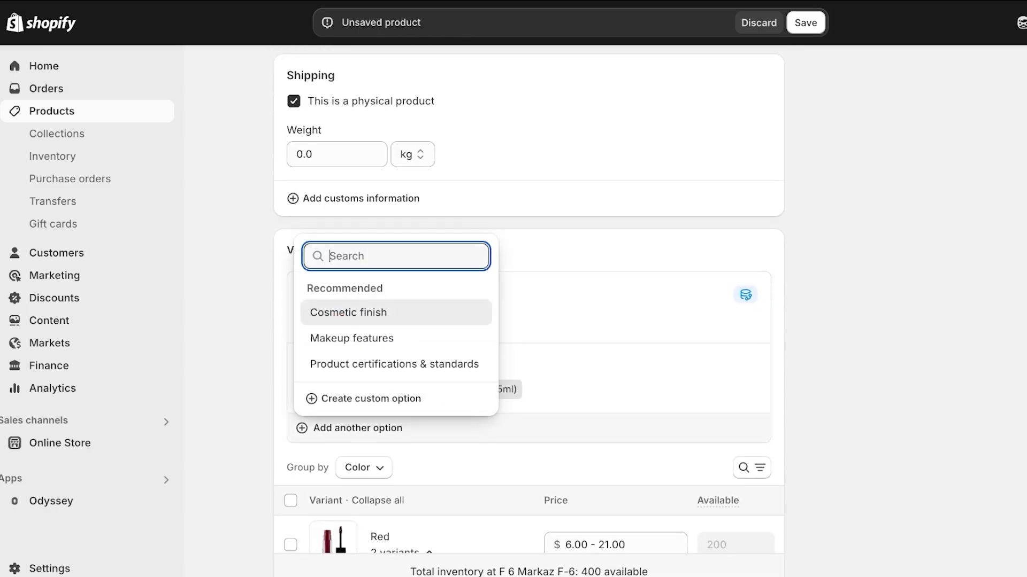
pyautogui.click(371, 399)
pyautogui.scroll(-2, 528, 374)
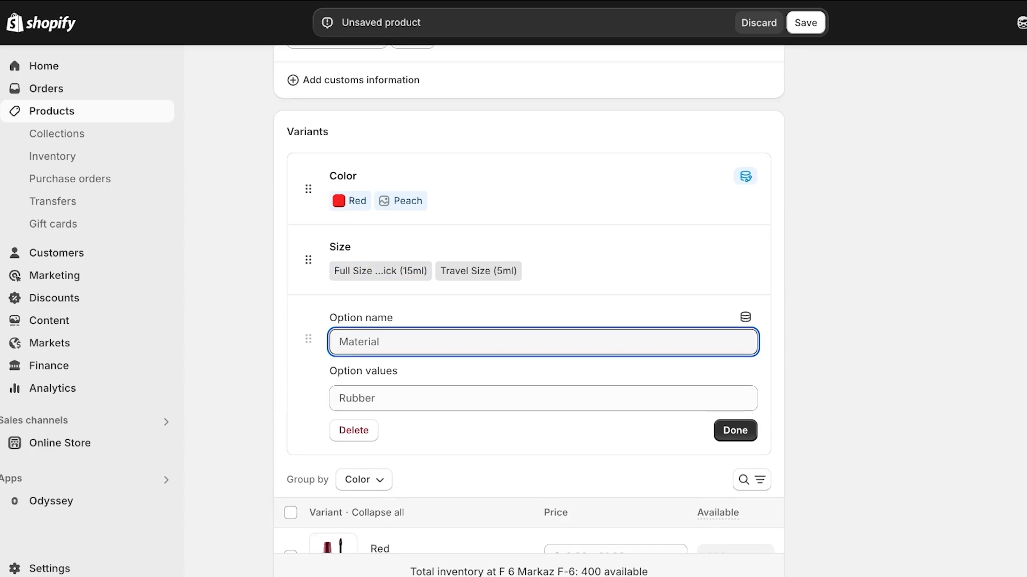
pyautogui.write('Packaging')
pyautogui.press('Tab')
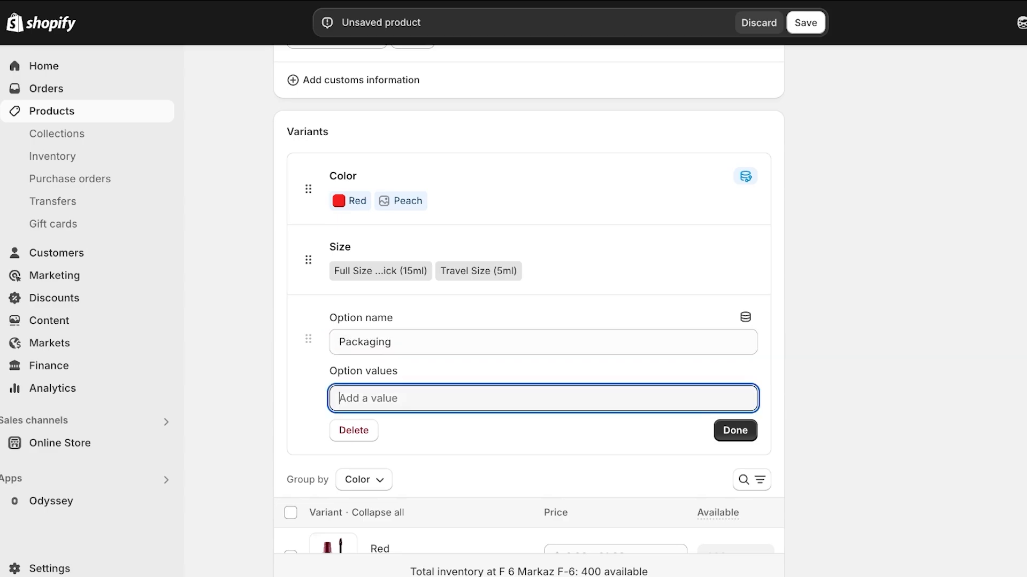
# Step: Give the Packaging option the values Gift Wrapped and Regular and finish editing it
pyautogui.write('Gift Wrapped')
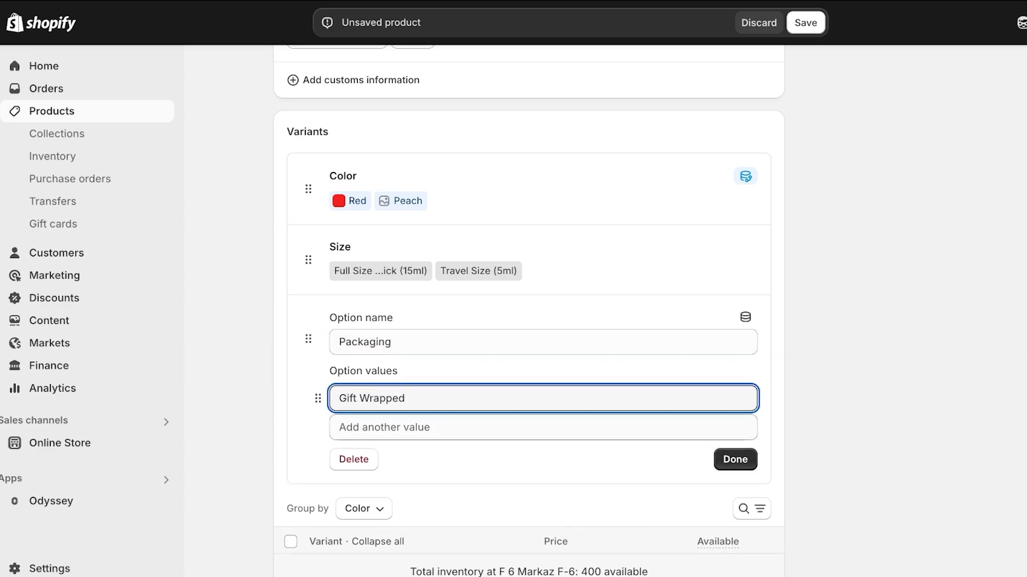
pyautogui.click(544, 427)
pyautogui.write('Regular')
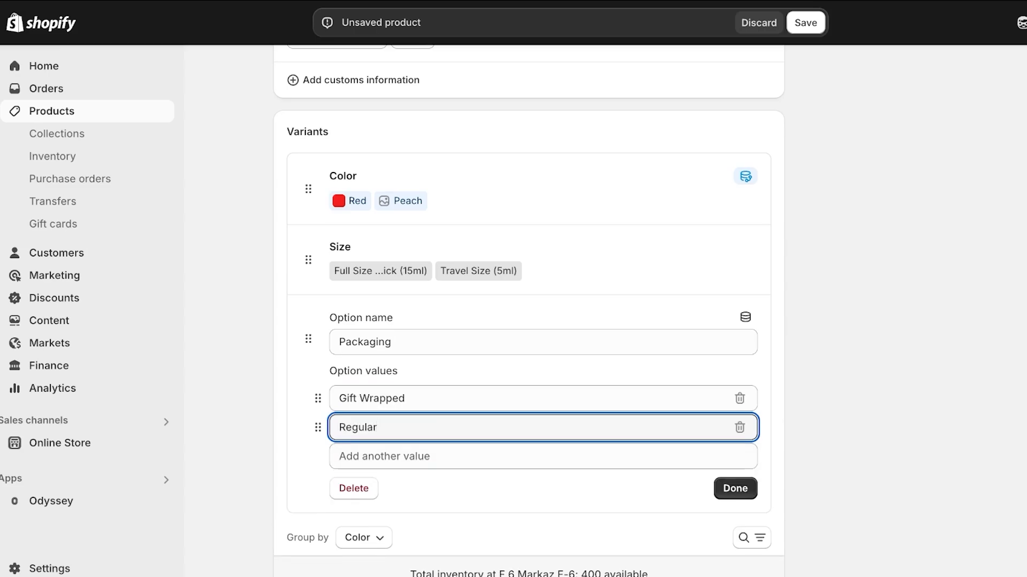
pyautogui.click(733, 488)
# Step: Look through the expanded variant list, then delete the Packaging option from the product
pyautogui.scroll(-5, 529, 300)
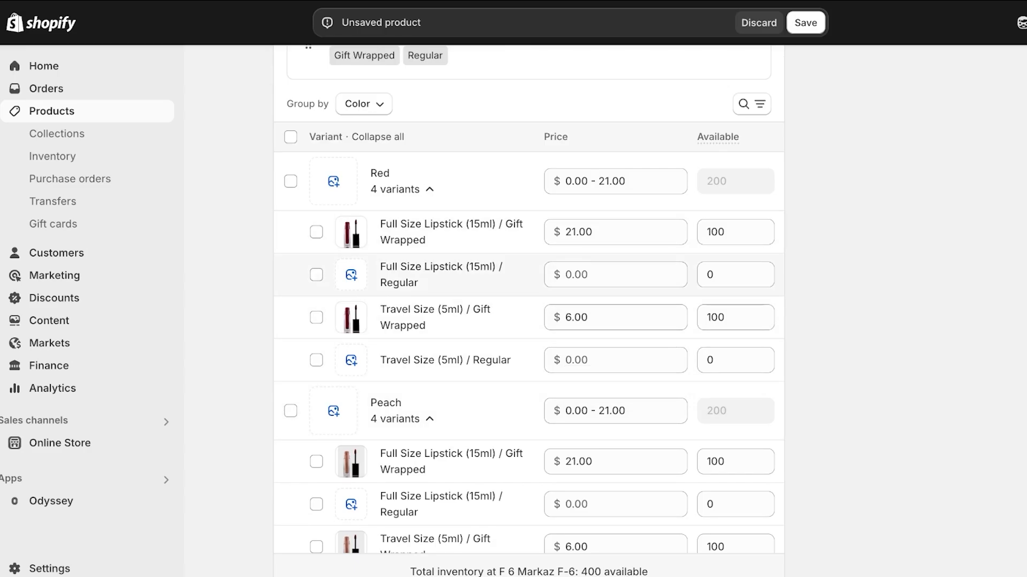
pyautogui.click(316, 275)
pyautogui.scroll(-4, 529, 299)
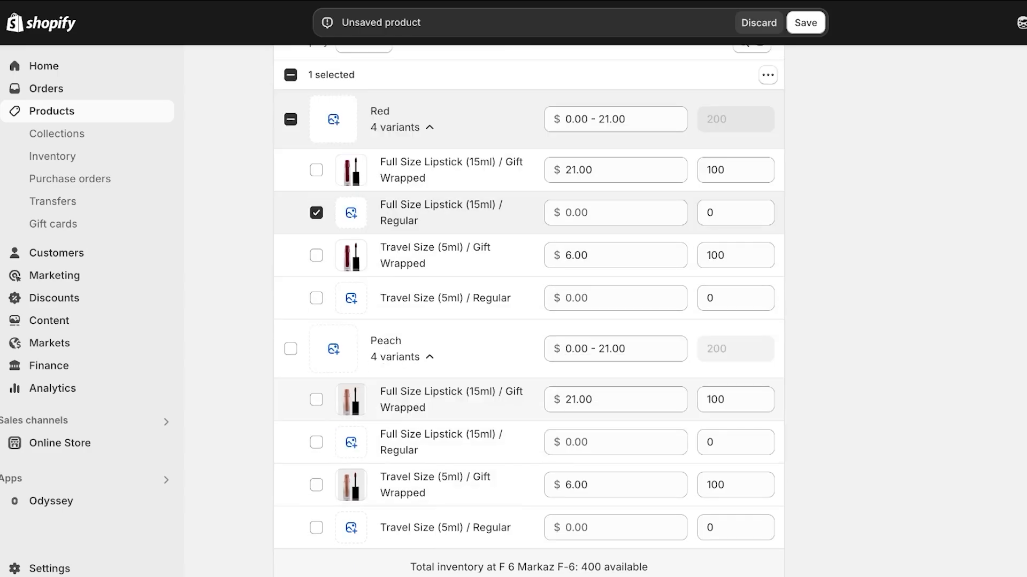
pyautogui.scroll(4, 529, 299)
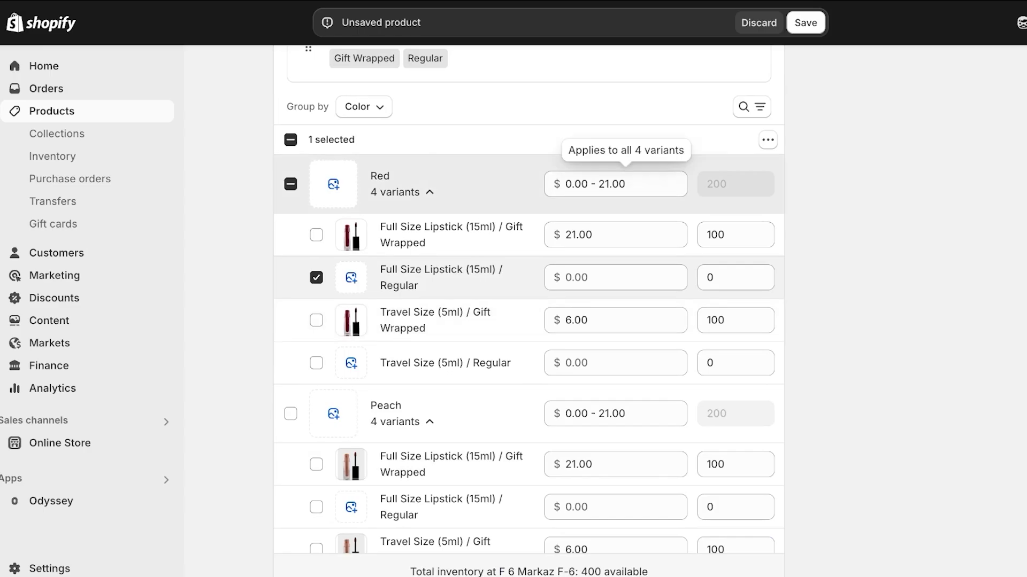
pyautogui.scroll(4, 529, 300)
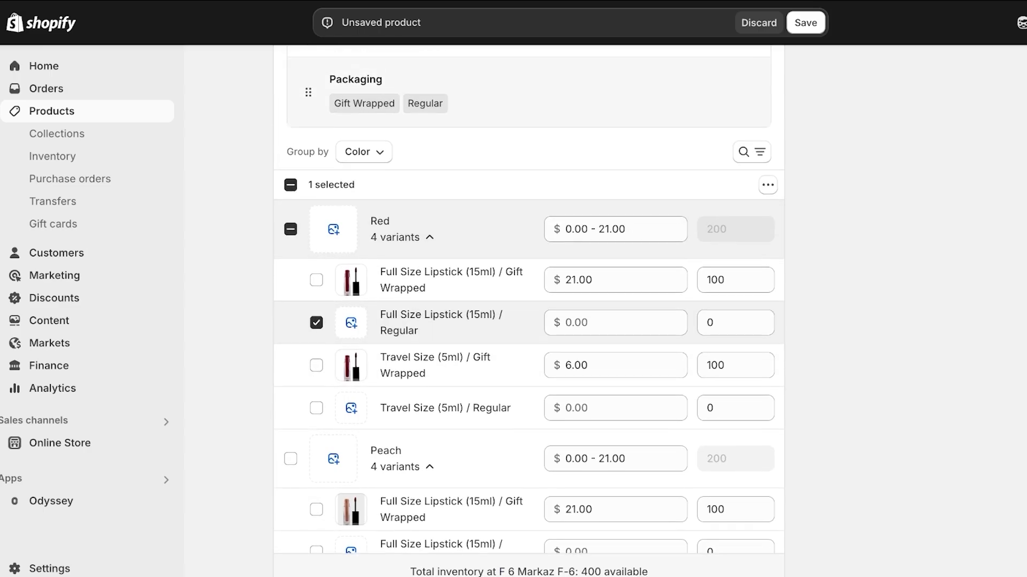
pyautogui.click(513, 246)
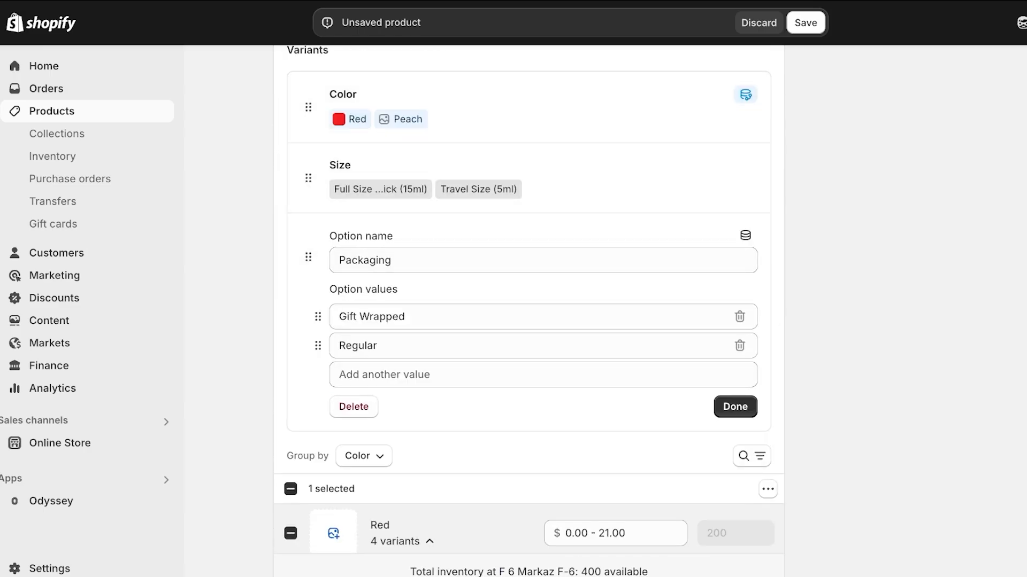
pyautogui.click(353, 406)
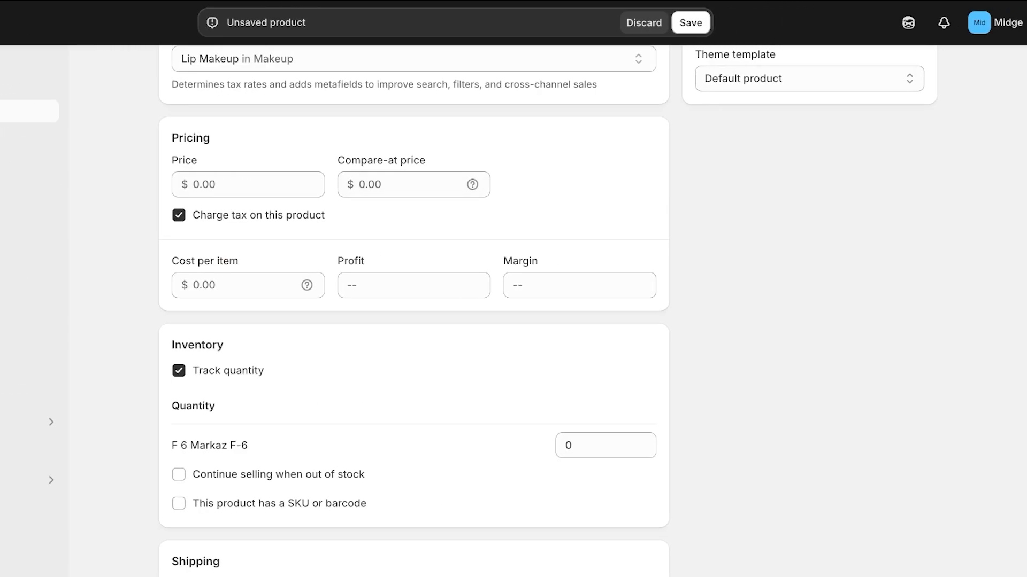
# Step: Save the new Liquid Lip Seal Lipstick product
pyautogui.click(806, 22)
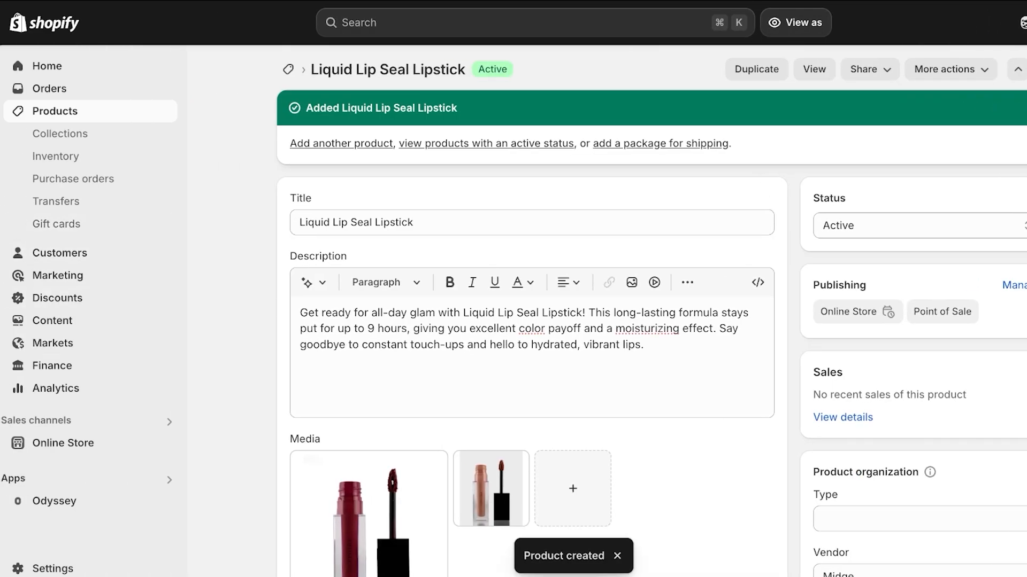
# Step: View the online store's catalog and check the Liquid Lip Seal Lipstick listing and its product page
pyautogui.click(63, 442)
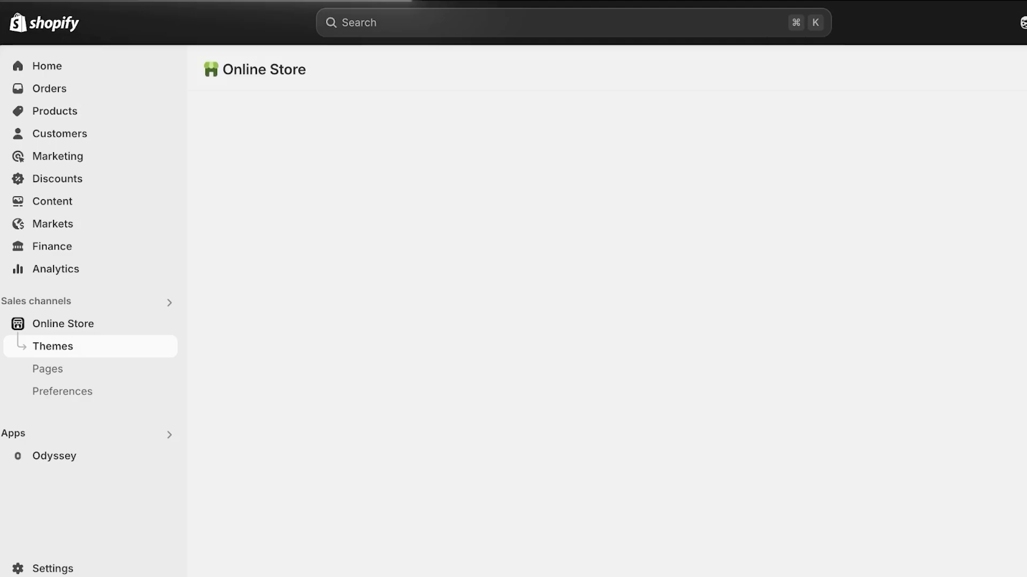
pyautogui.click(165, 323)
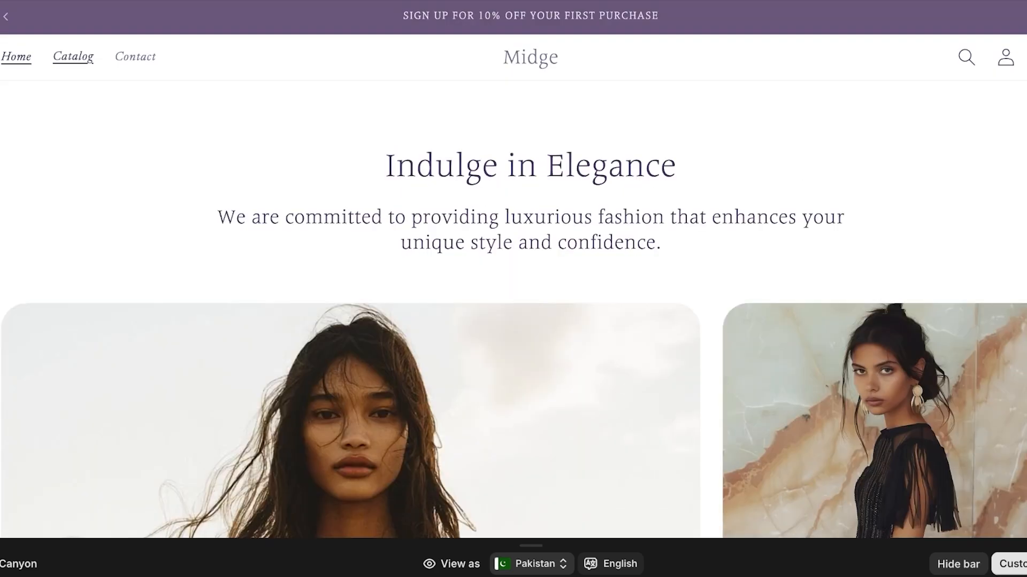
pyautogui.click(73, 57)
pyautogui.scroll(-6, 58, 267)
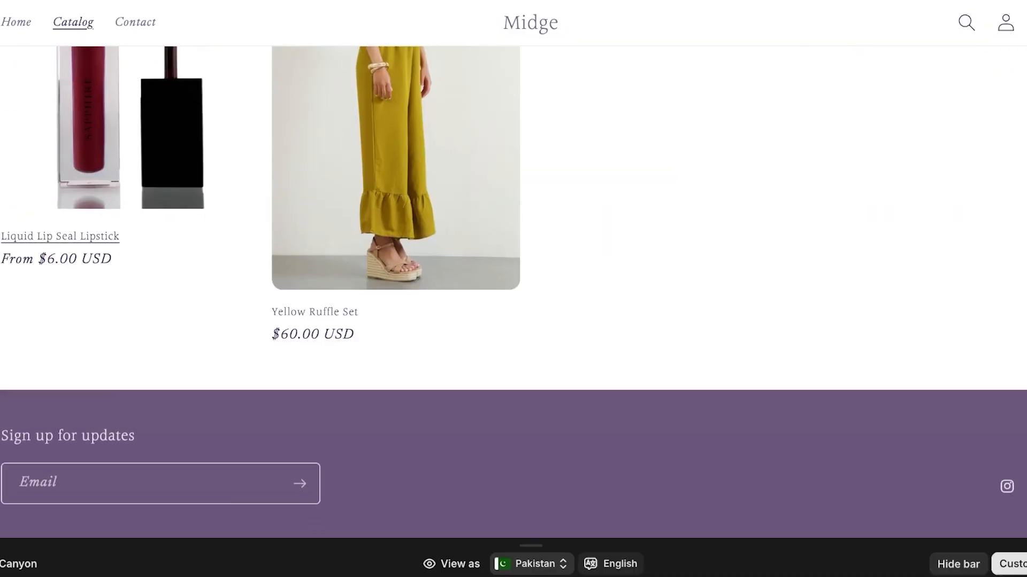
pyautogui.click(59, 236)
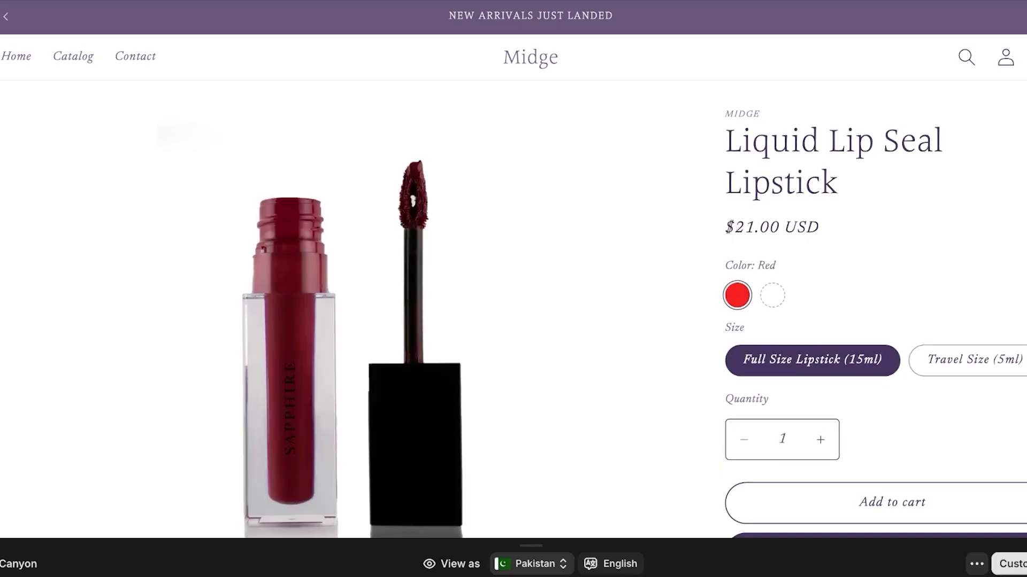
pyautogui.hotkey('alt', 'Left')
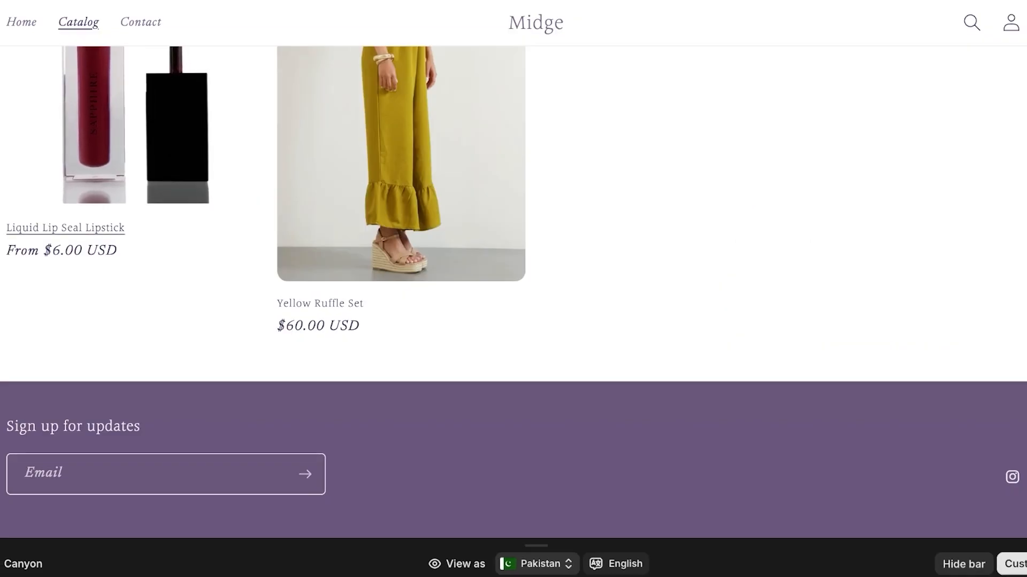
pyautogui.scroll(6, 514, 292)
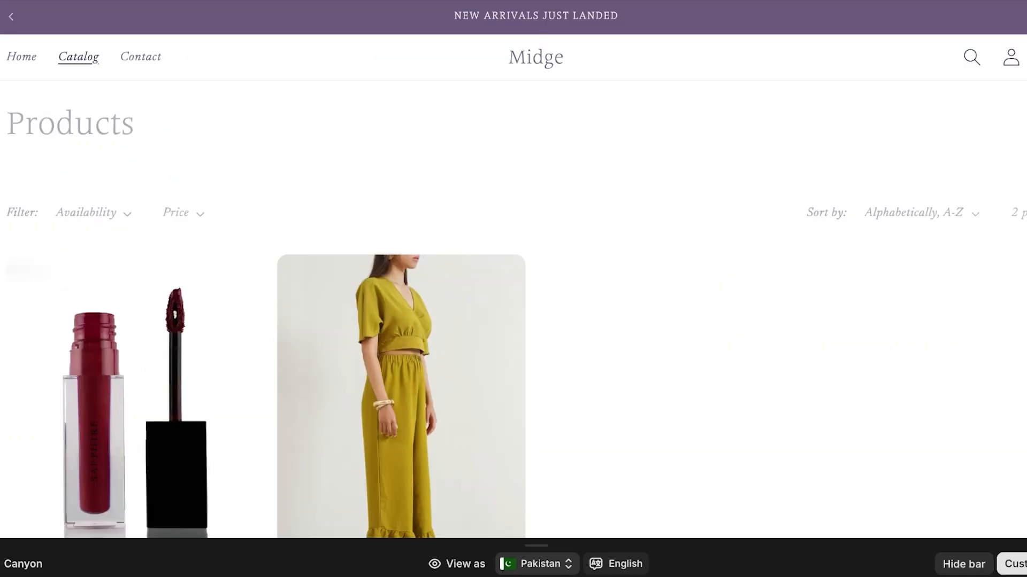
pyautogui.scroll(-3, 514, 291)
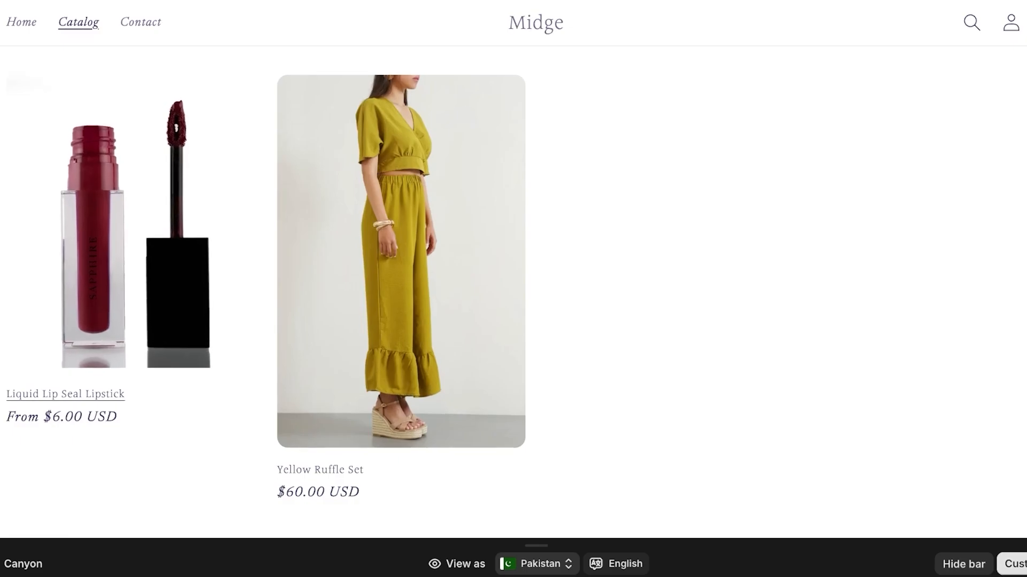
# Step: On the storefront's lipstick page, preview Travel Size (5ml), Full Size Lipstick (15ml) and the second color swatch
pyautogui.click(134, 252)
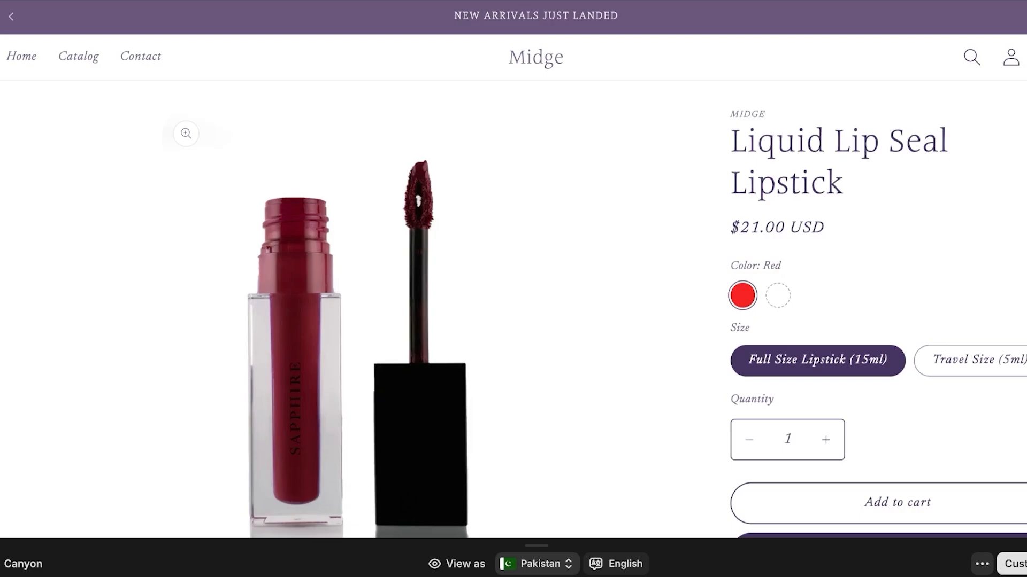
pyautogui.scroll(-1, 513, 291)
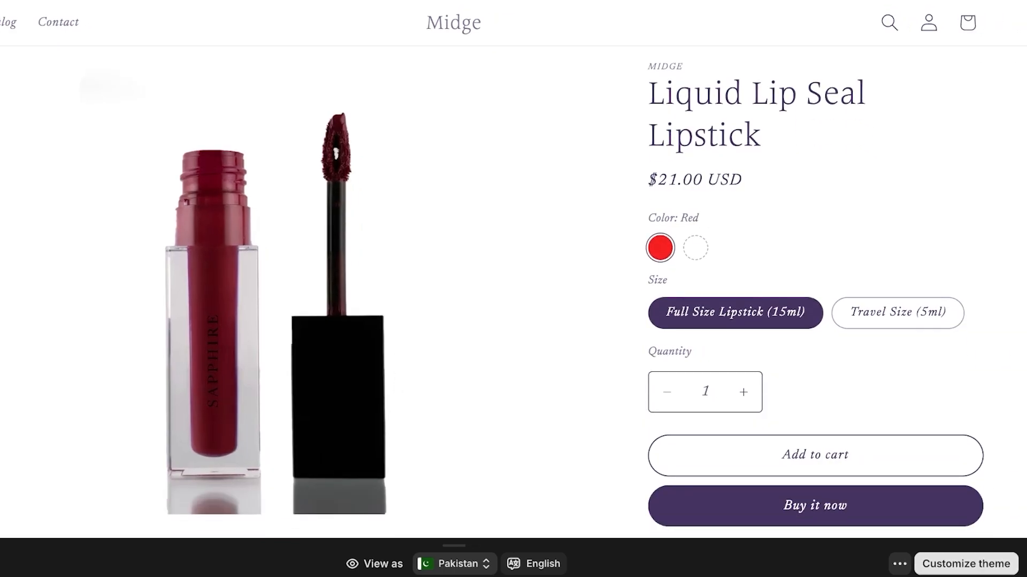
pyautogui.click(898, 313)
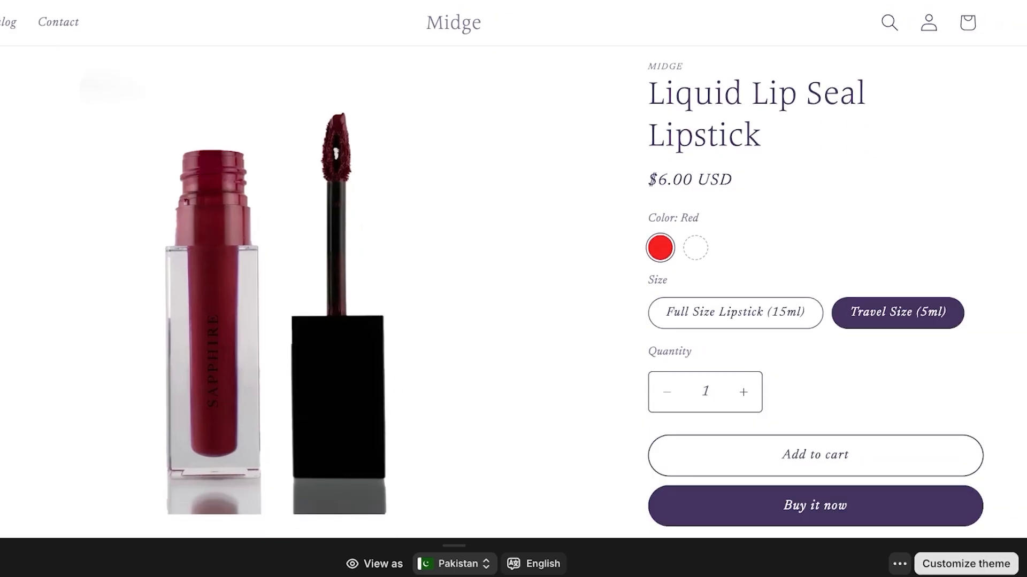
pyautogui.click(735, 313)
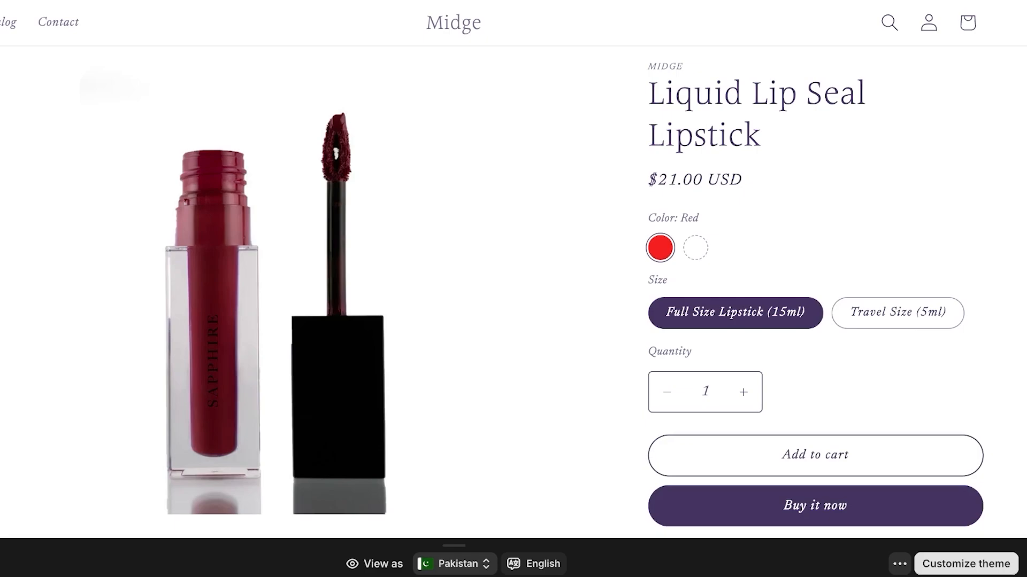
pyautogui.click(695, 249)
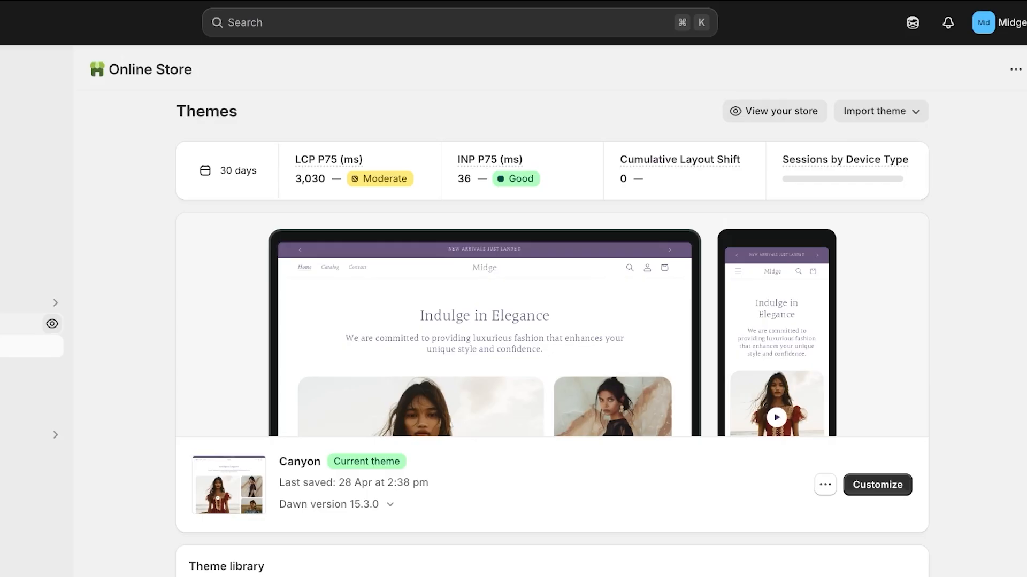
# Step: Look over the online store's themes page in the admin and return to the admin home page
pyautogui.scroll(-8, 551, 331)
pyautogui.scroll(8, 552, 331)
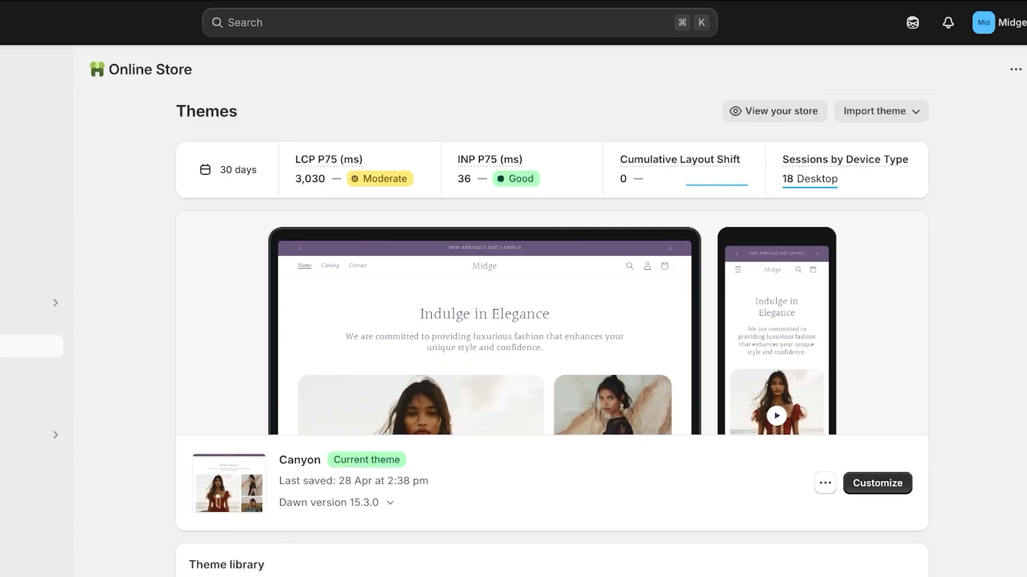
pyautogui.click(32, 66)
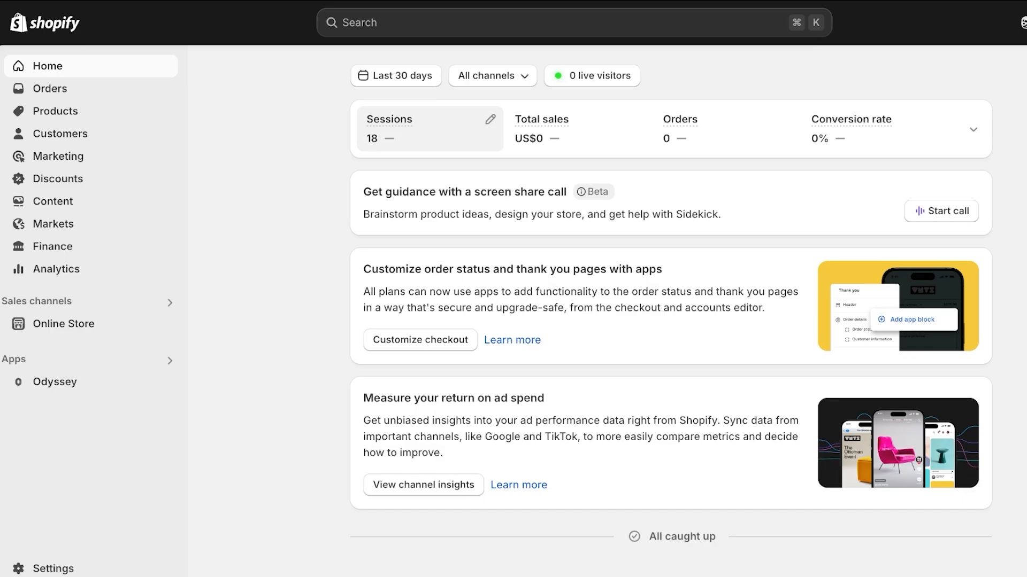